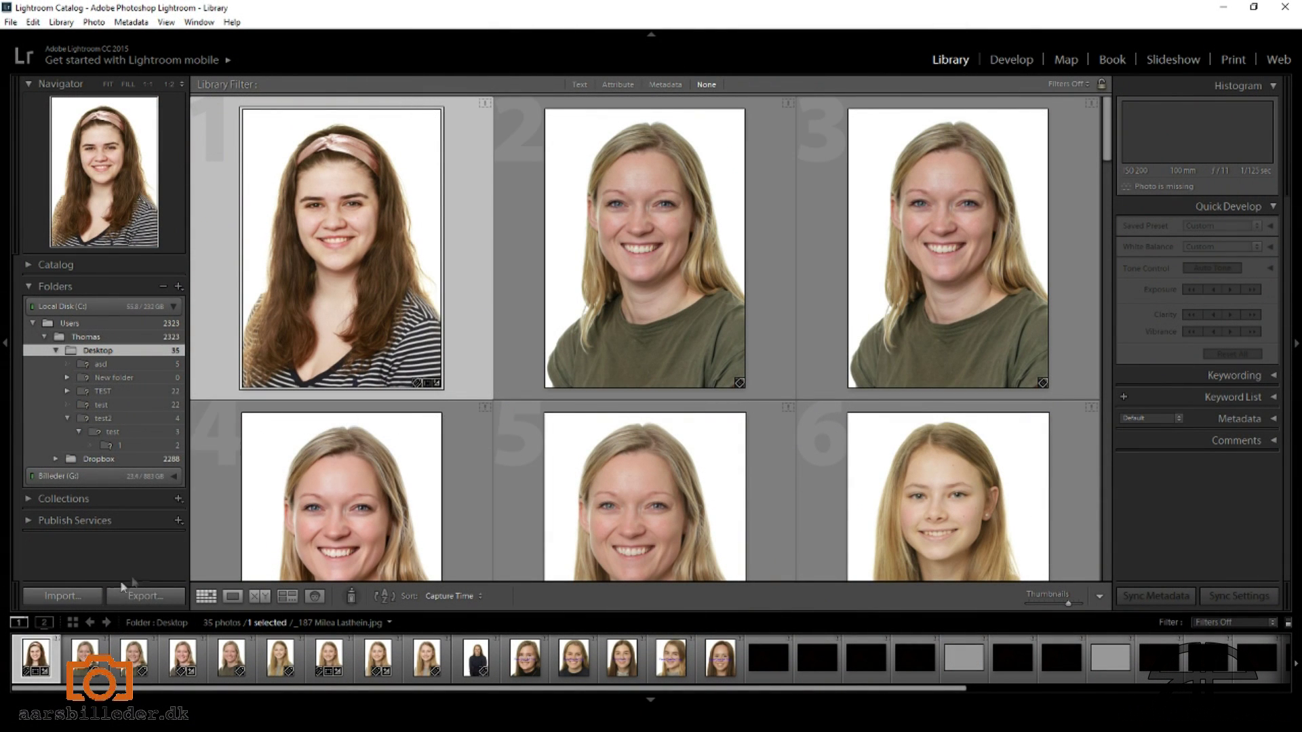
Step: Import all photos from the Desktop folder "Raagelund dag 1" into the catalog
click(81, 599)
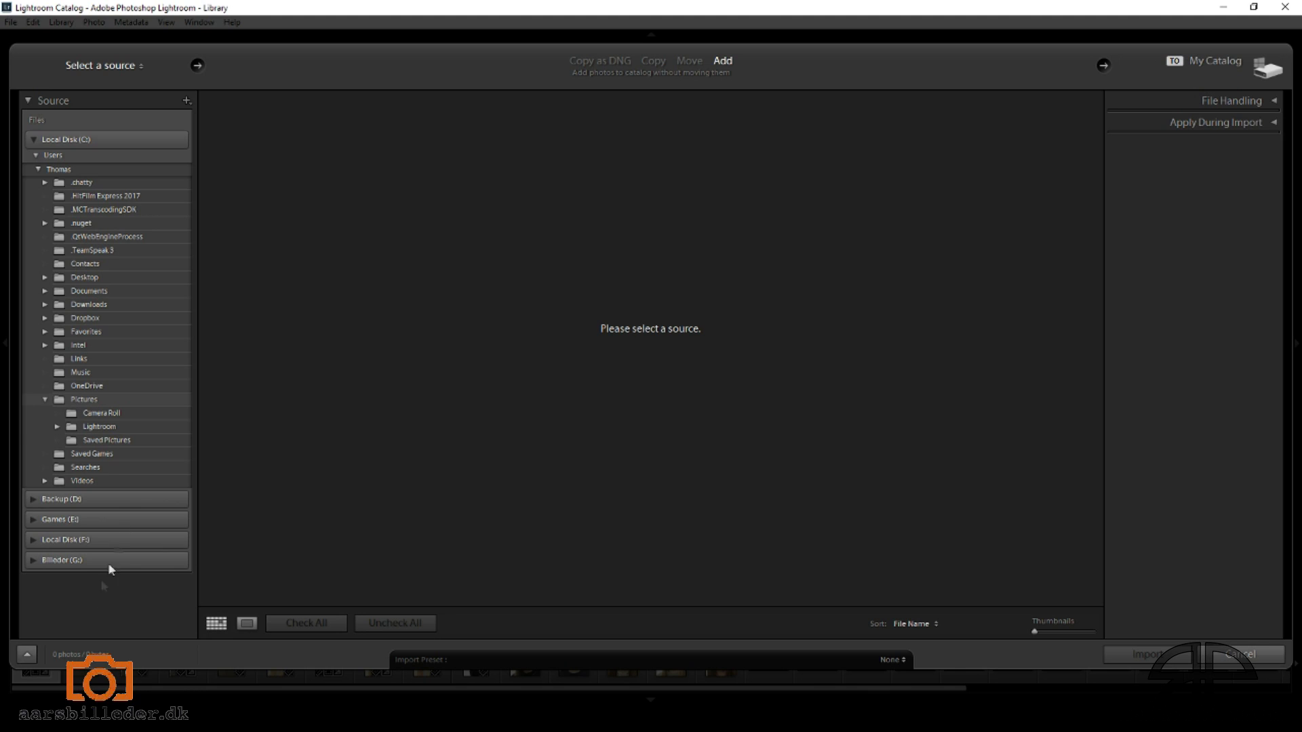
click(43, 278)
click(114, 319)
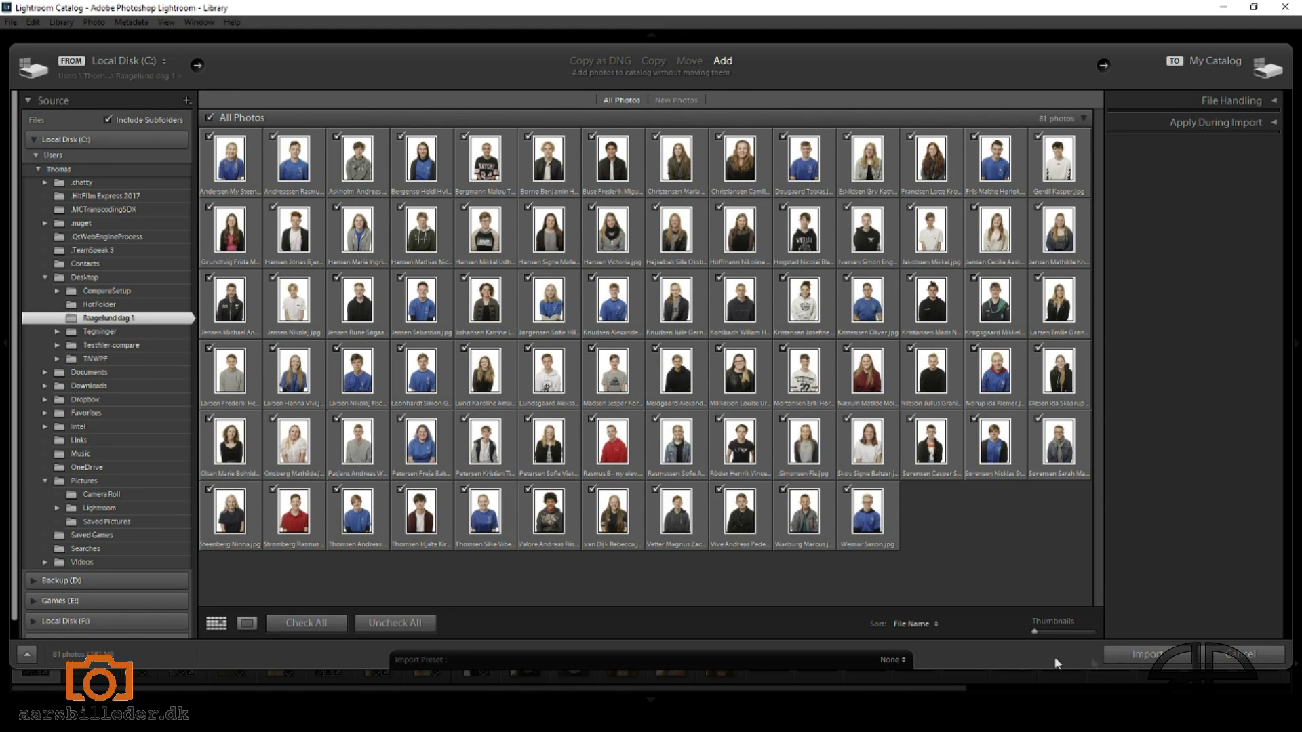
click(1145, 654)
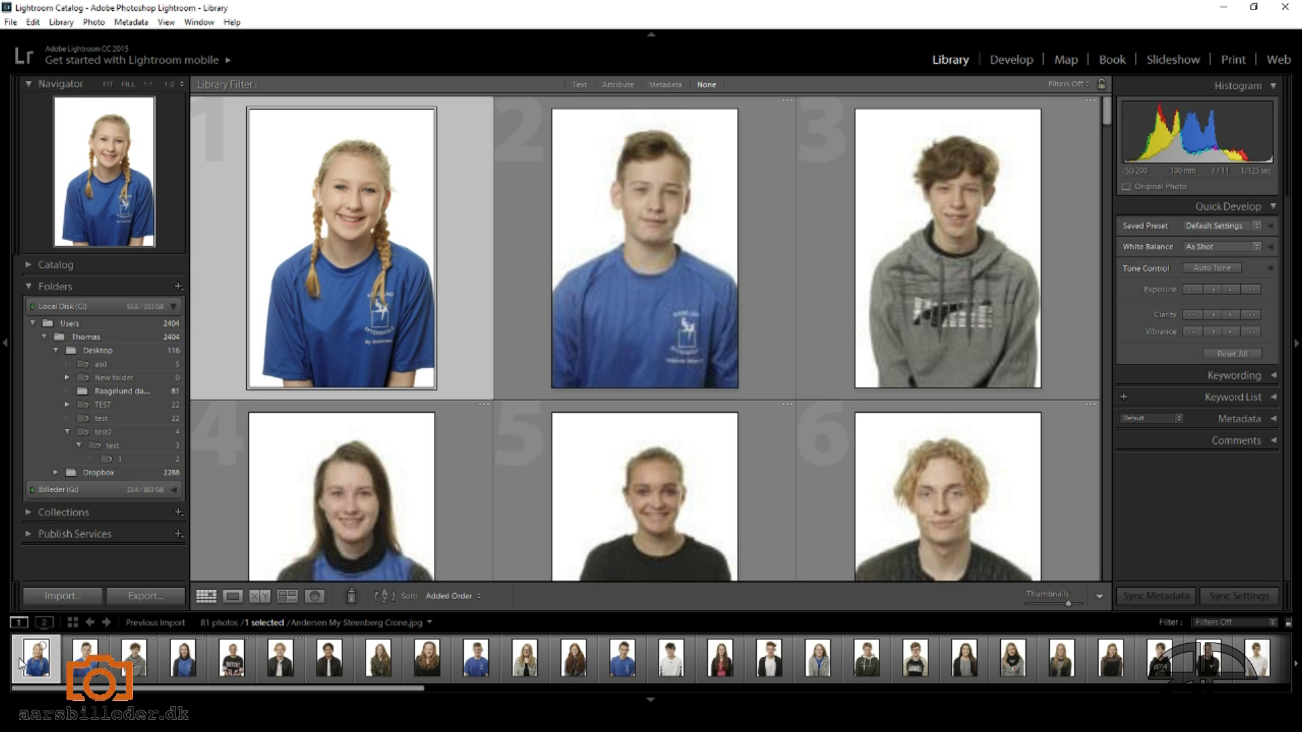
Step: Give a one-star rating to the first, third, fourth, fifth, sixth and eighth imported portraits
key(1)
key(Right)
key(Right)
key(1)
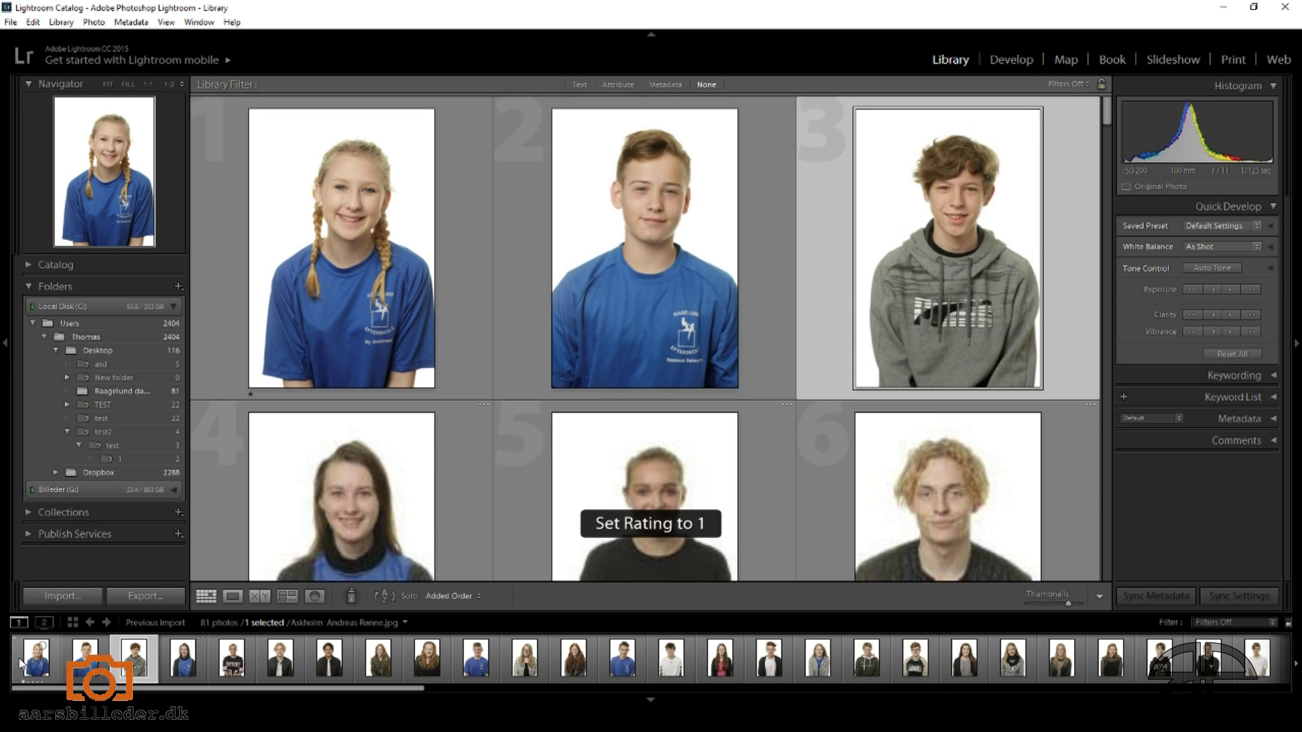
key(Right)
key(1)
key(Right)
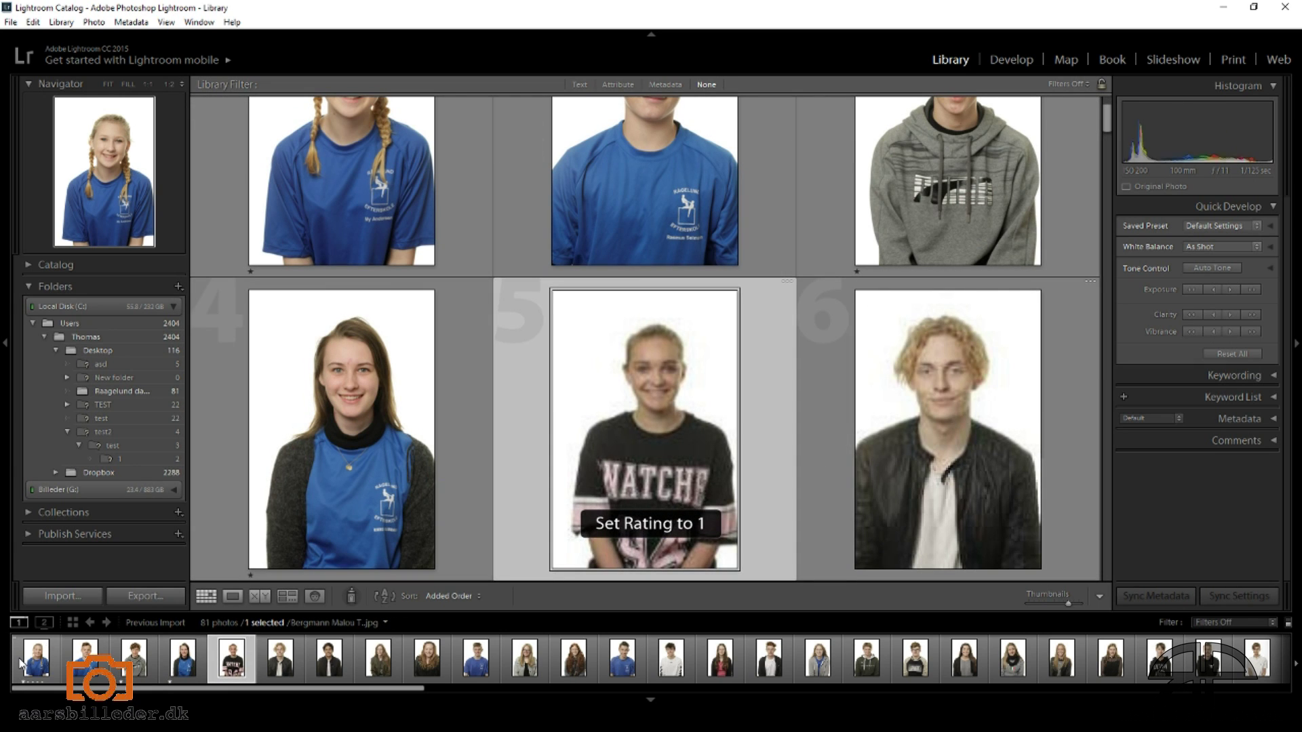
key(1)
key(Right)
key(1)
key(Right)
key(Right)
key(1)
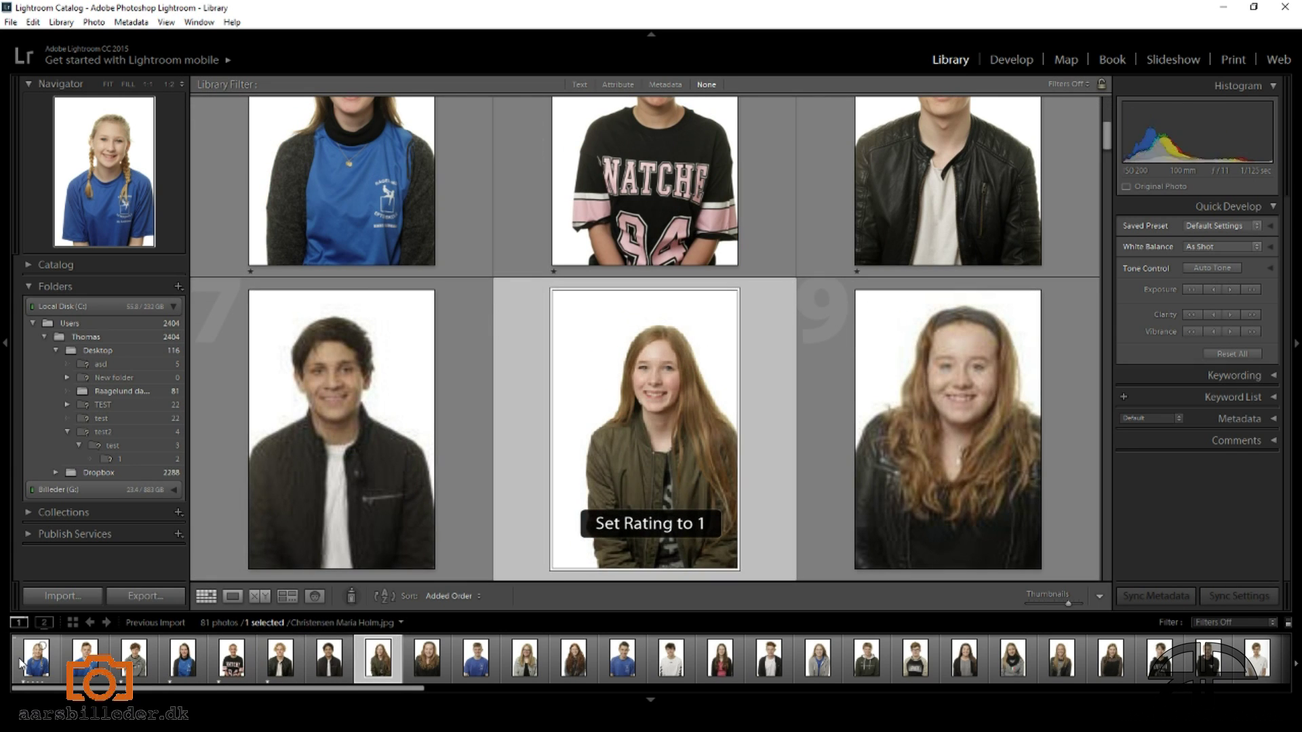
Step: Filter the photos to show only those rated one star or higher, and clear the photo selection
click(1215, 621)
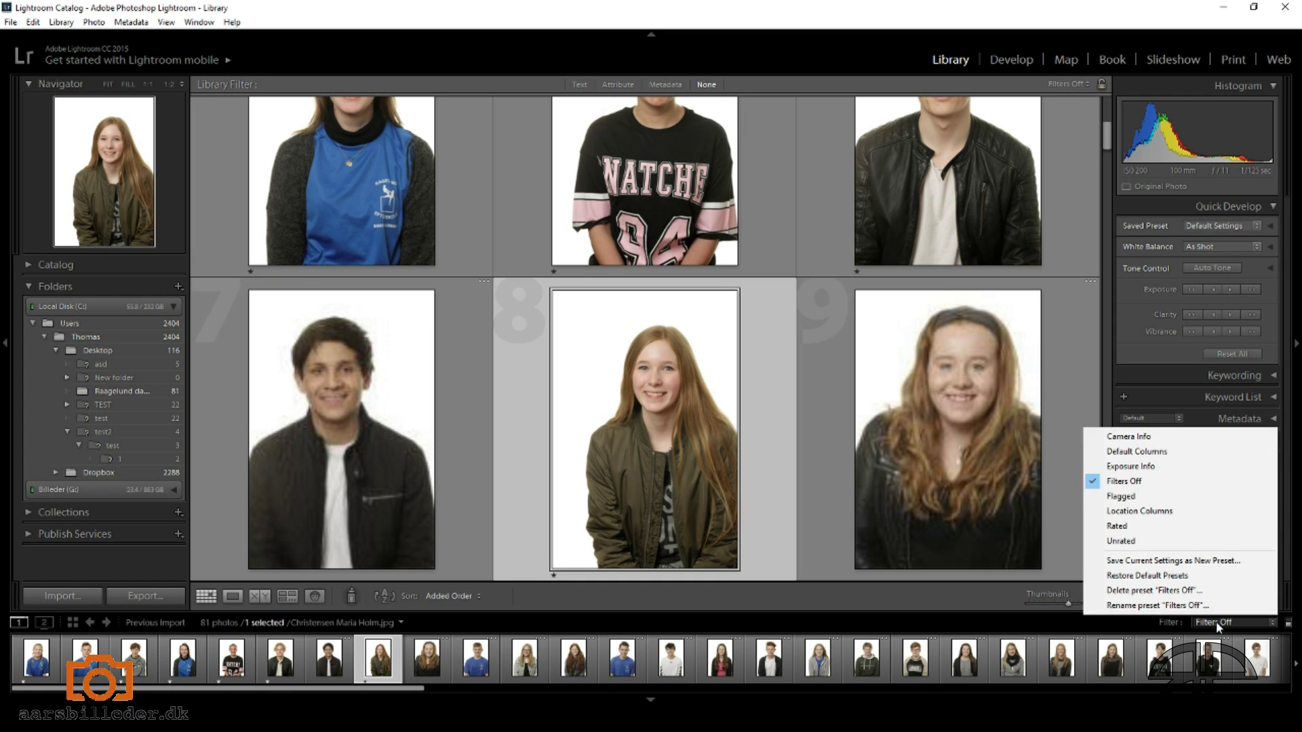
click(1142, 527)
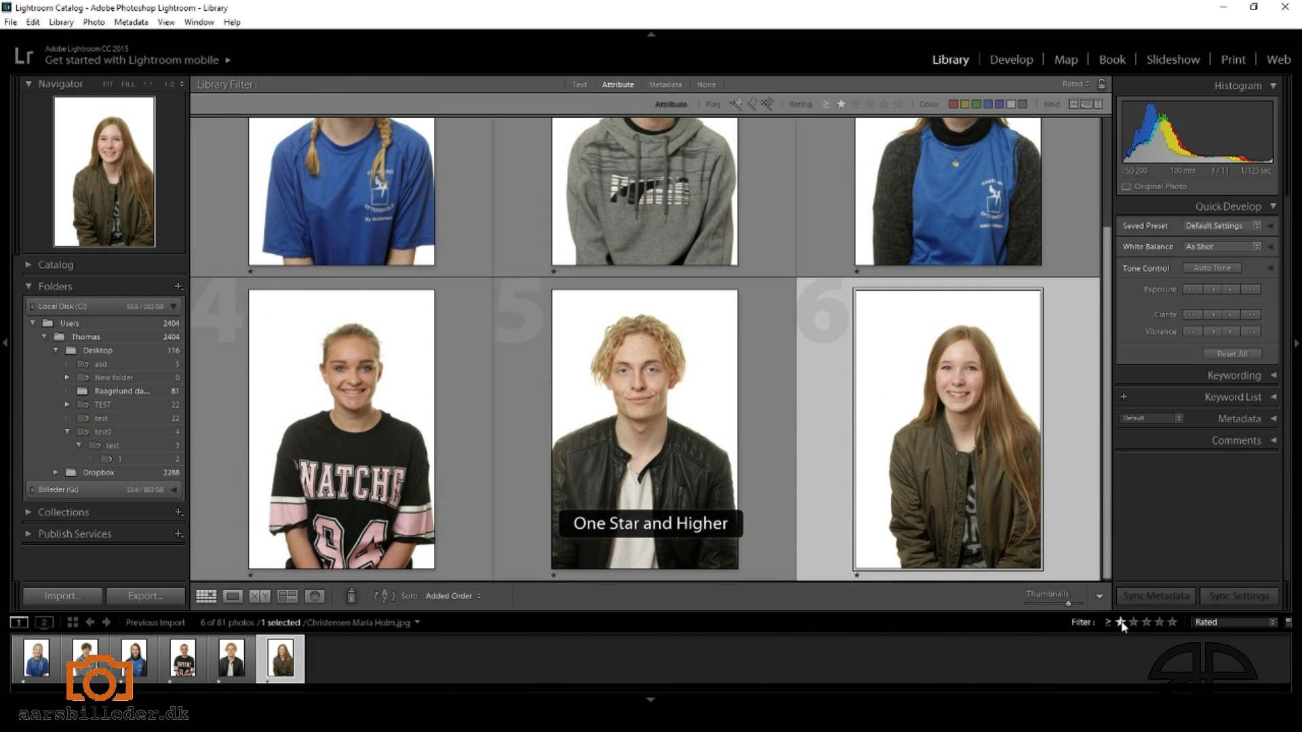
click(383, 647)
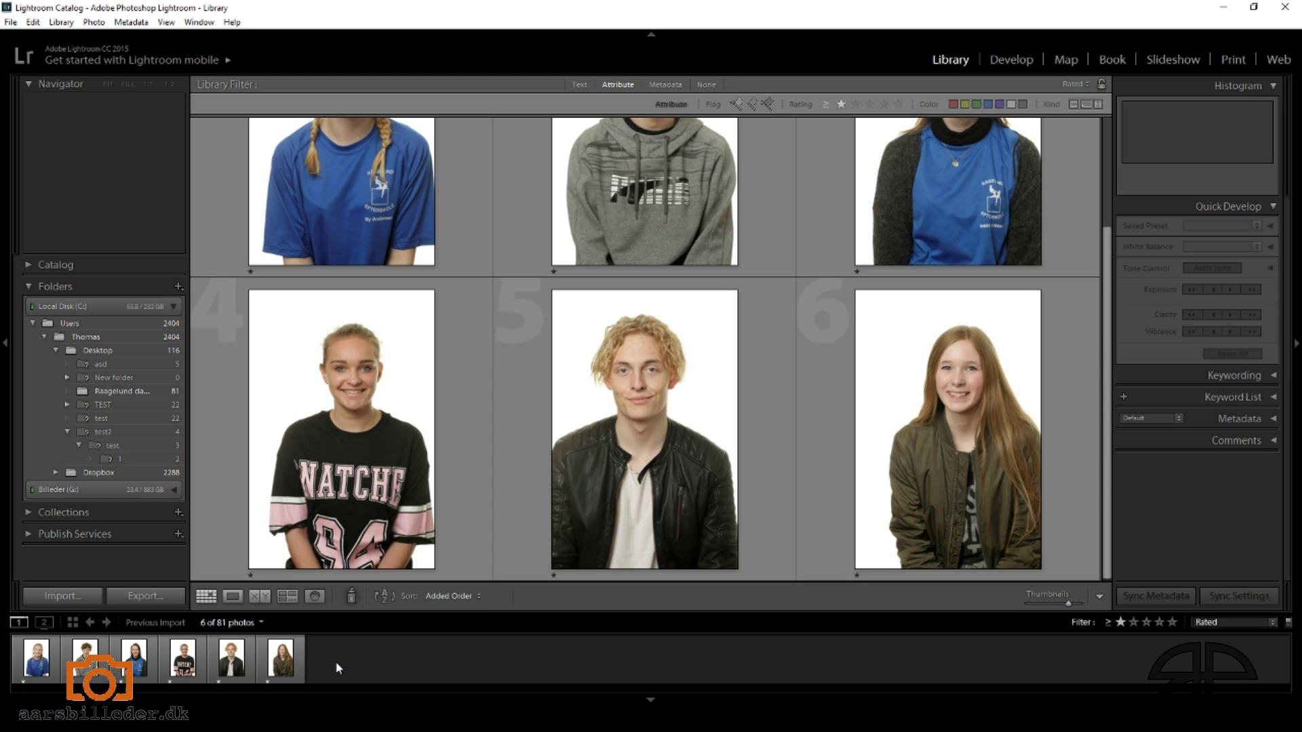
Step: Open the first rated portrait for developing and set Contrast to +12 and Exposure to +0.12
click(1017, 64)
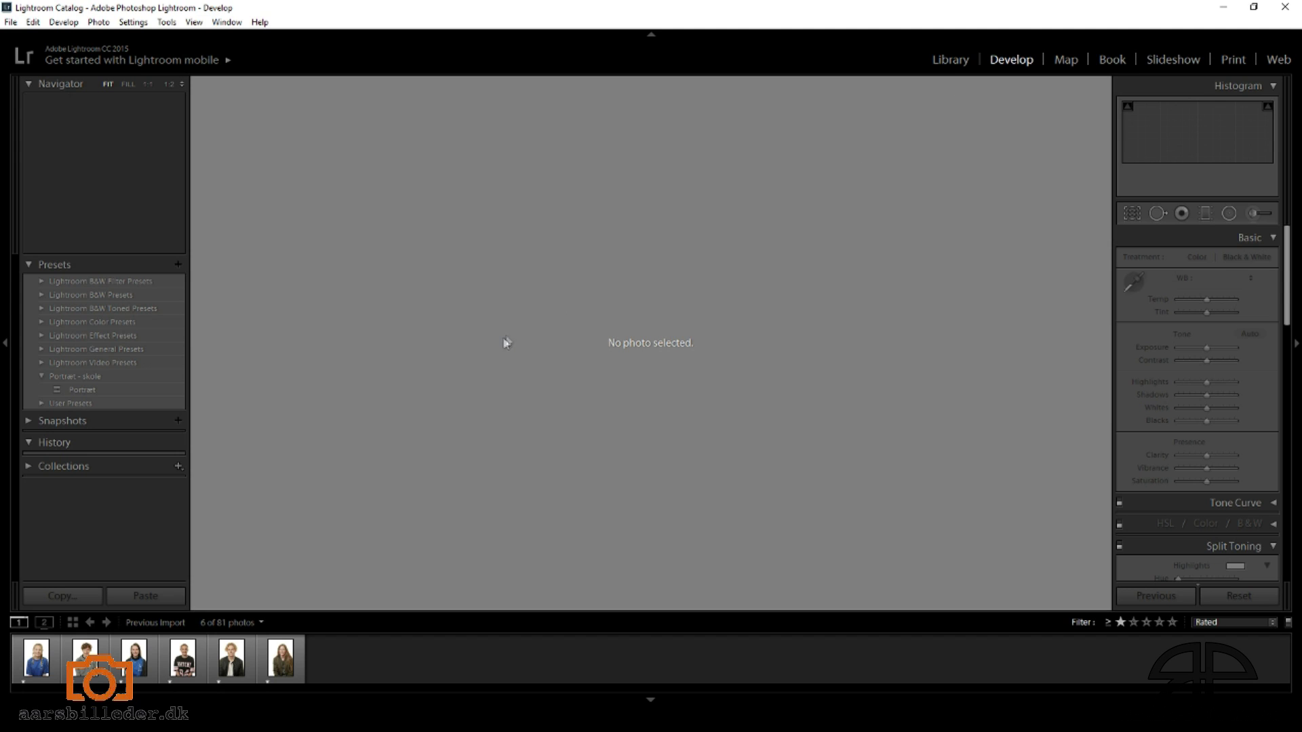
click(37, 656)
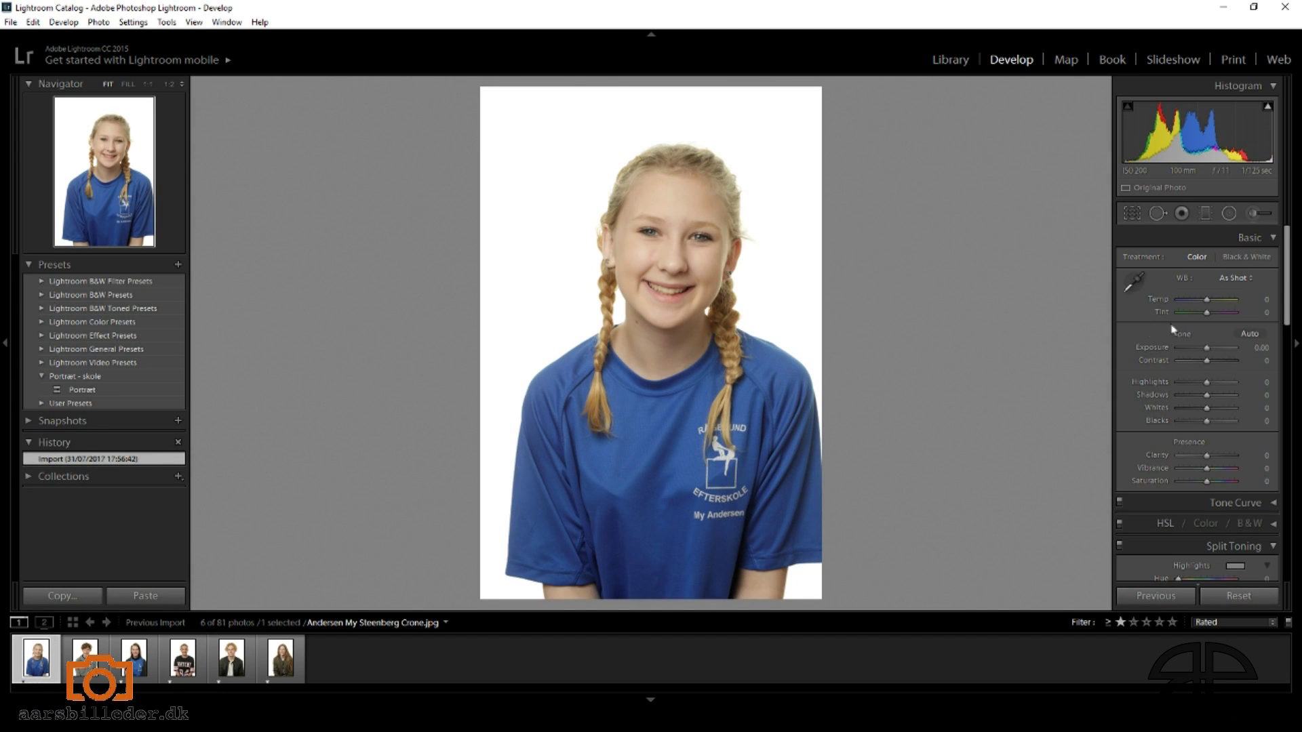
drag(1207, 361, 1207, 351)
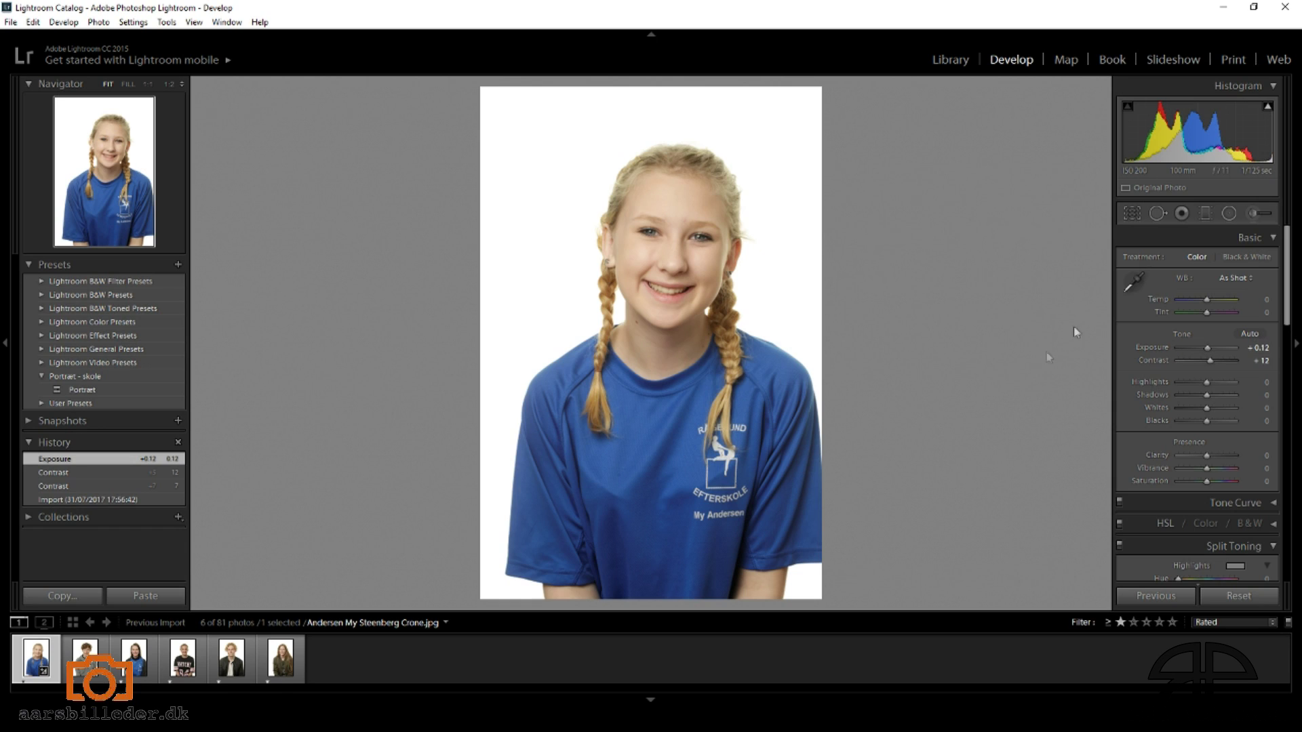
Step: Start cropping the first portrait at a 5 x 7 aspect ratio and cycle the crop overlay to the aspect-ratio guides
click(1133, 216)
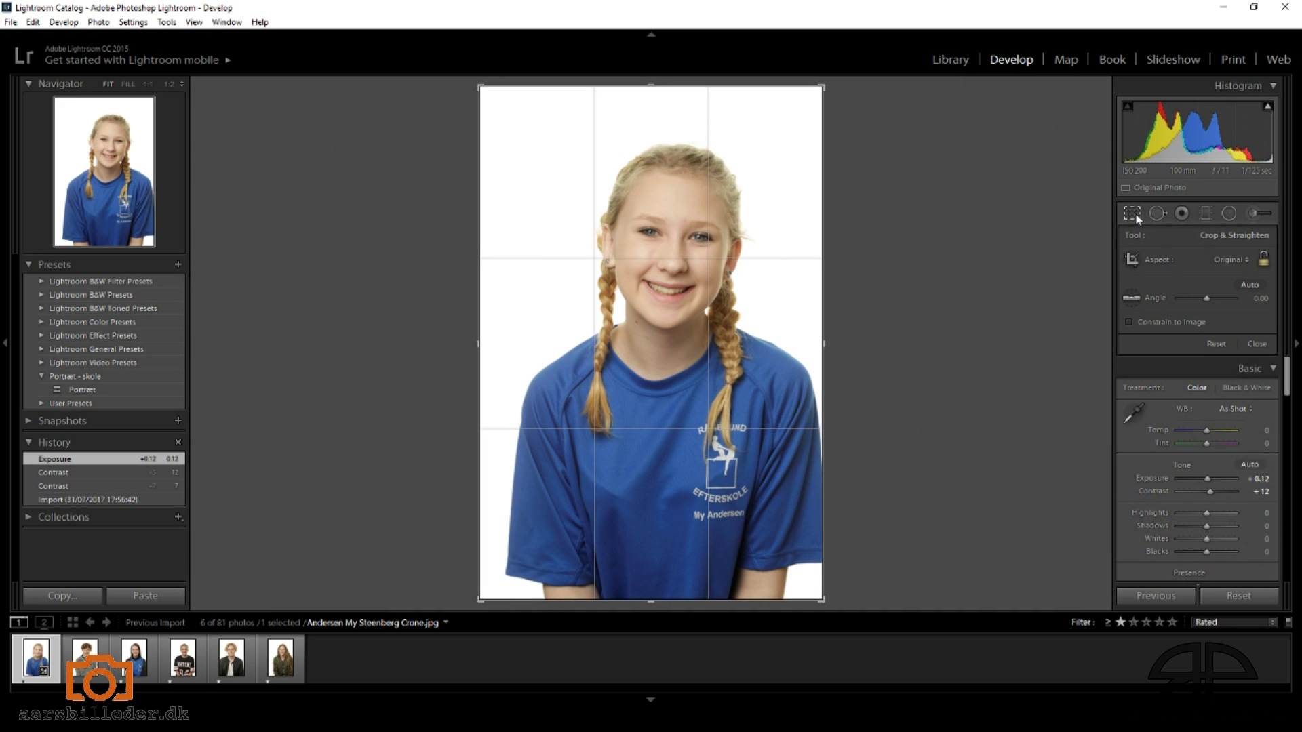
click(1233, 260)
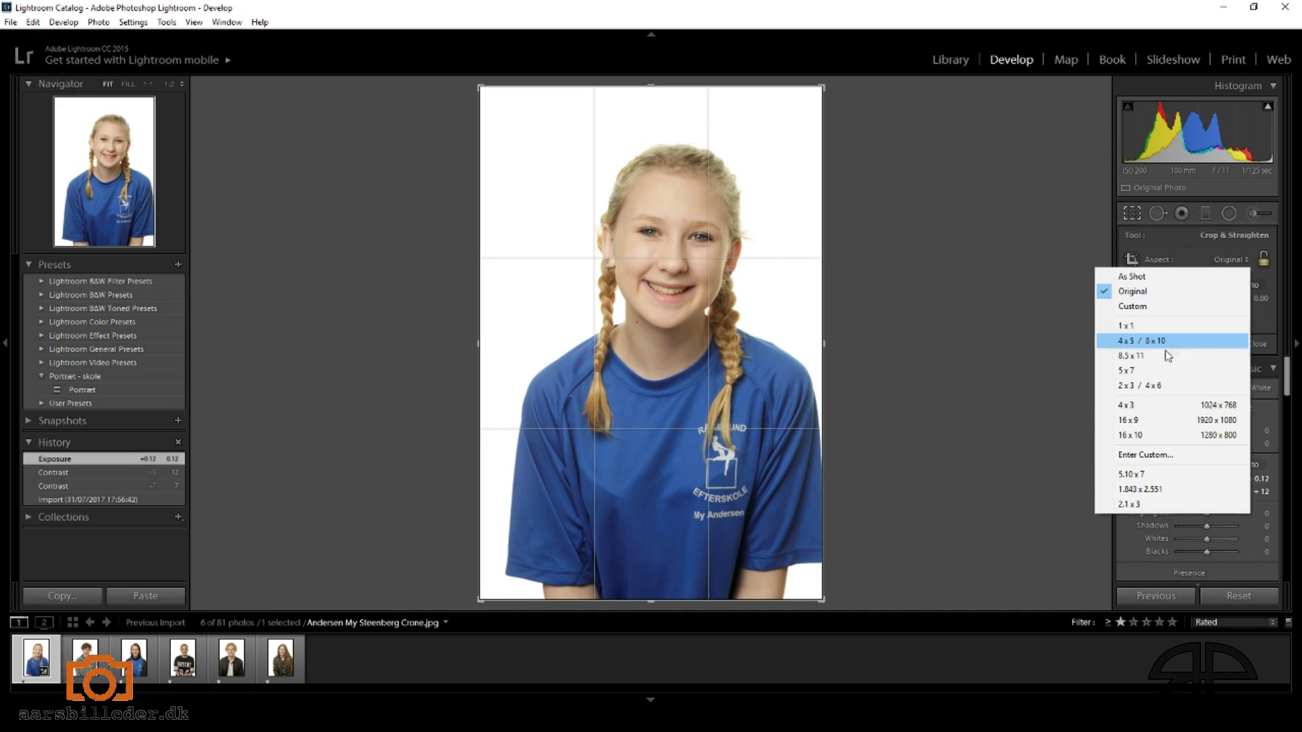
click(1126, 370)
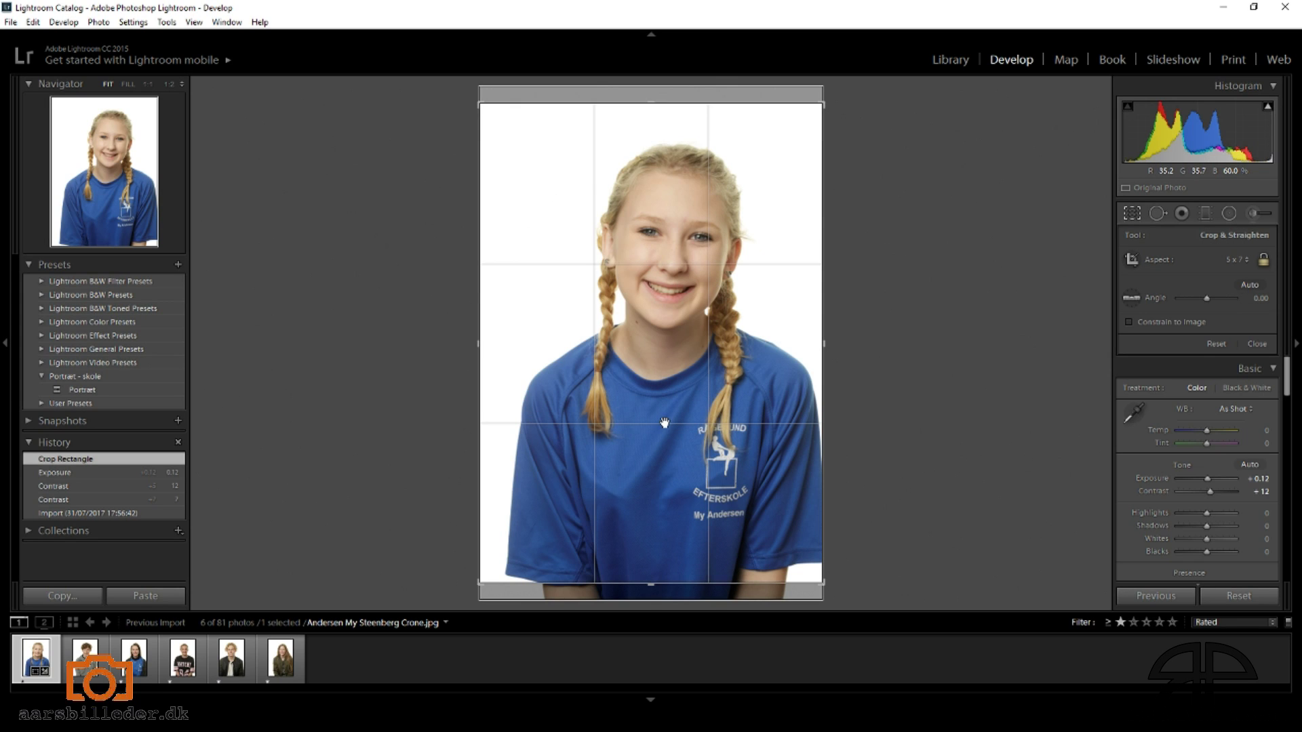
key(o)
key(o)
key(o)
key(o)
key(o)
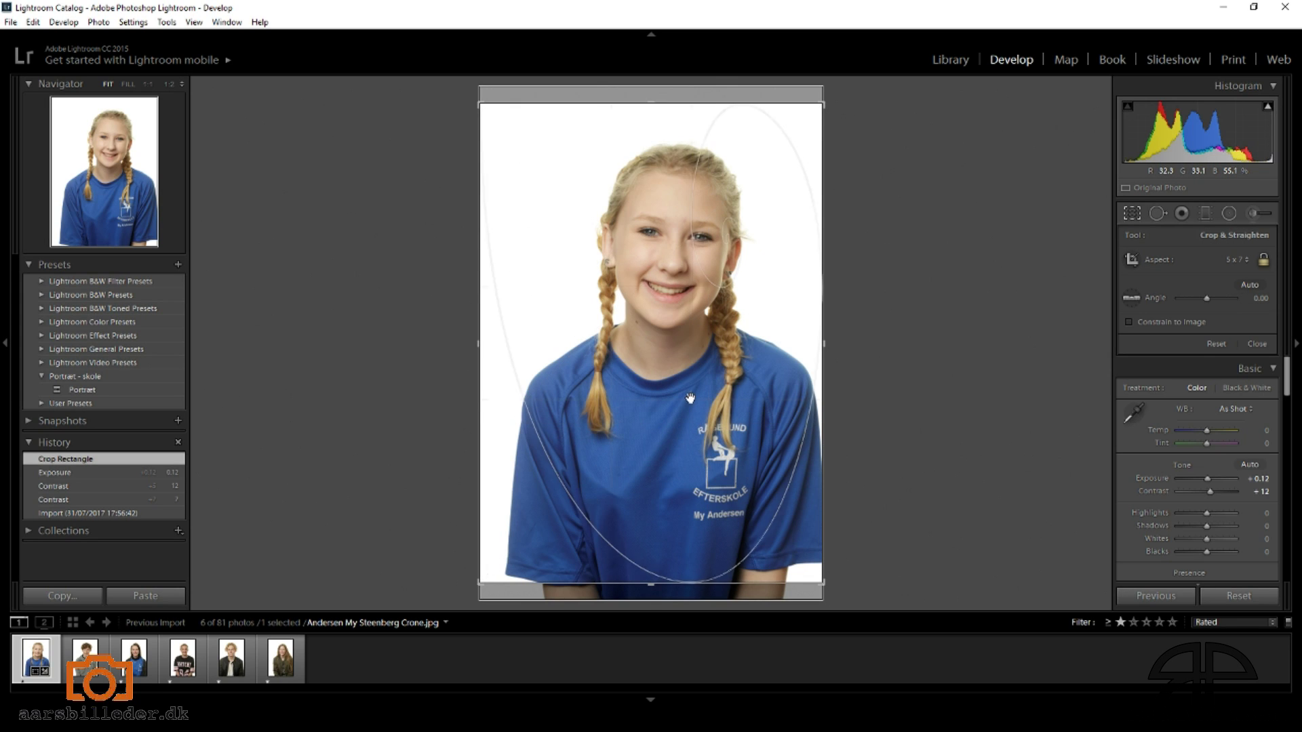
Step: Tighten the 5 x 7 crop around the girl's head and shoulders, switch to the thirds overlay, and apply the crop
drag(651, 583, 657, 541)
drag(687, 403, 661, 385)
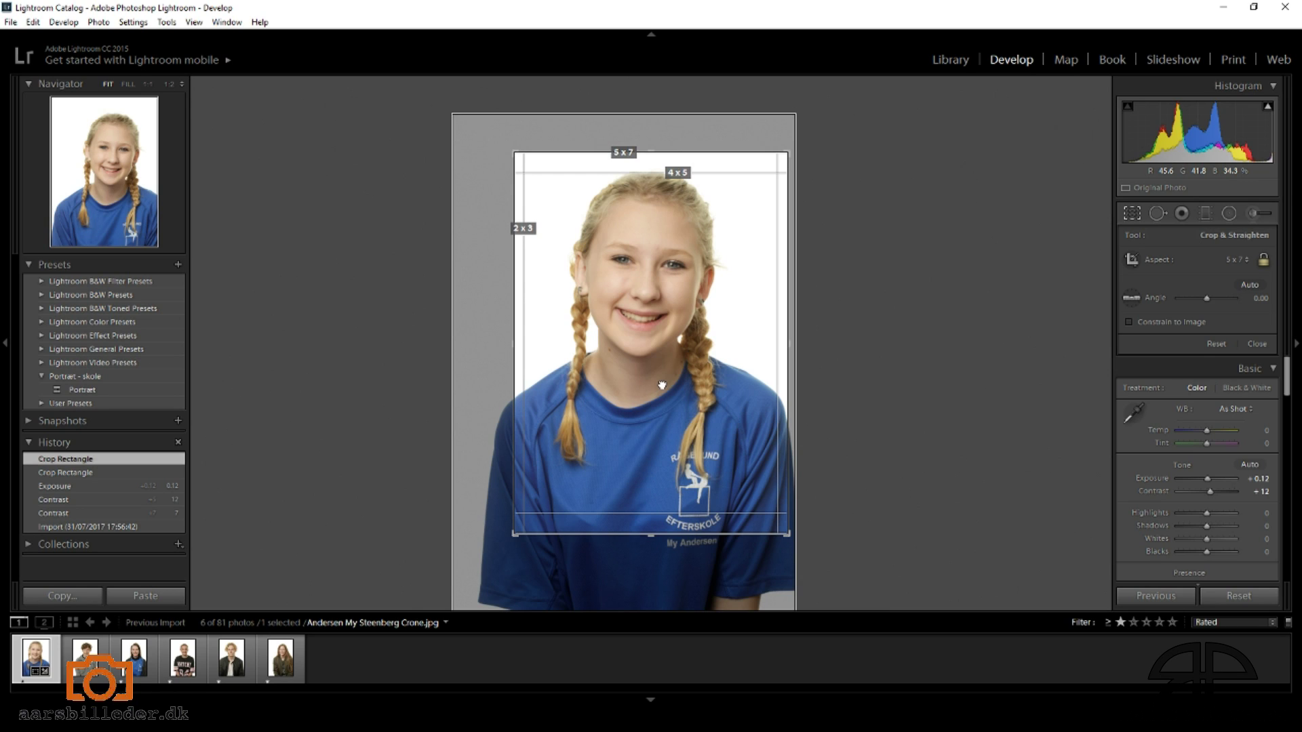
drag(662, 385, 661, 383)
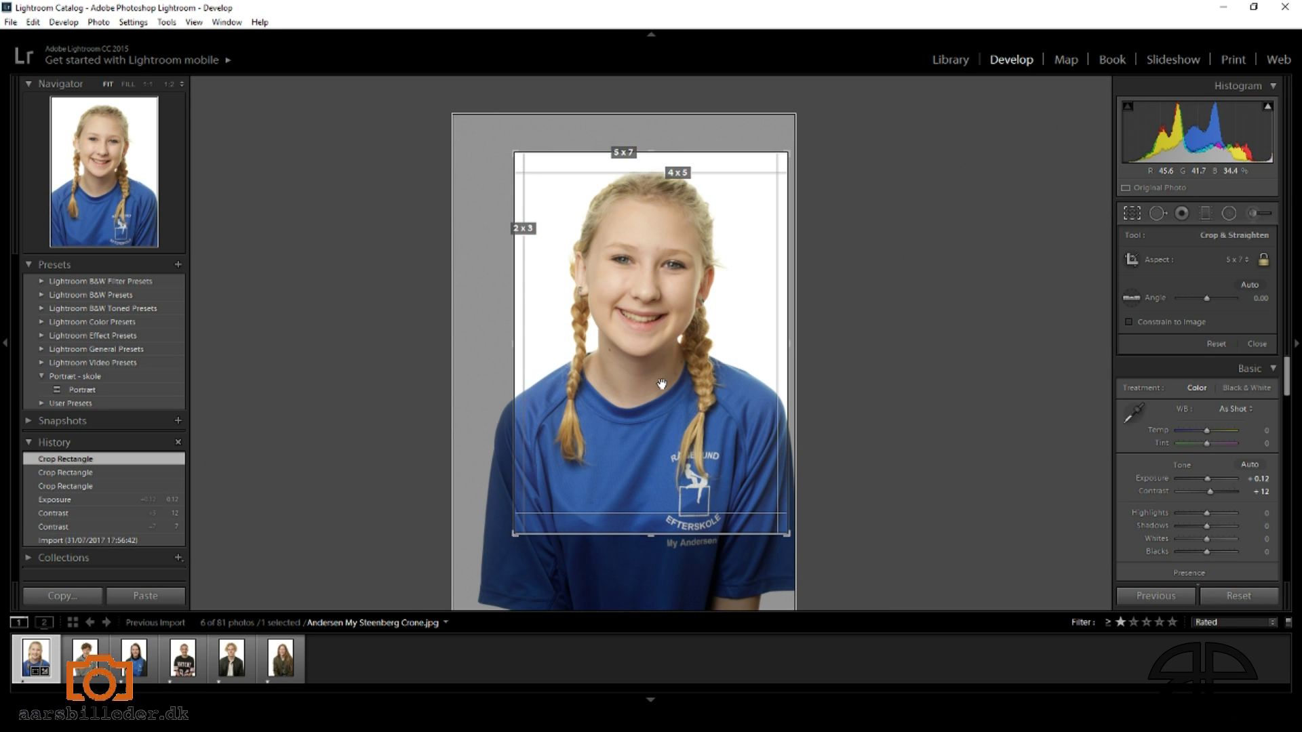
drag(661, 364, 662, 363)
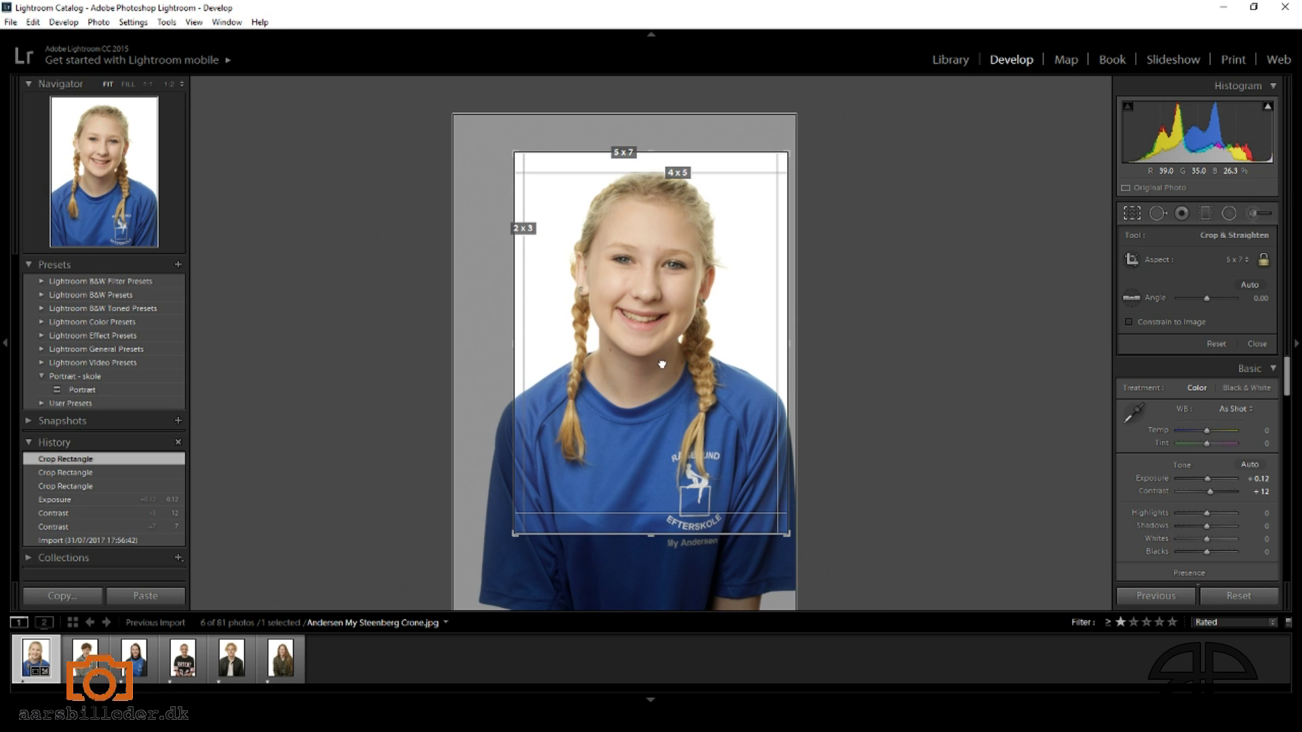
key(o)
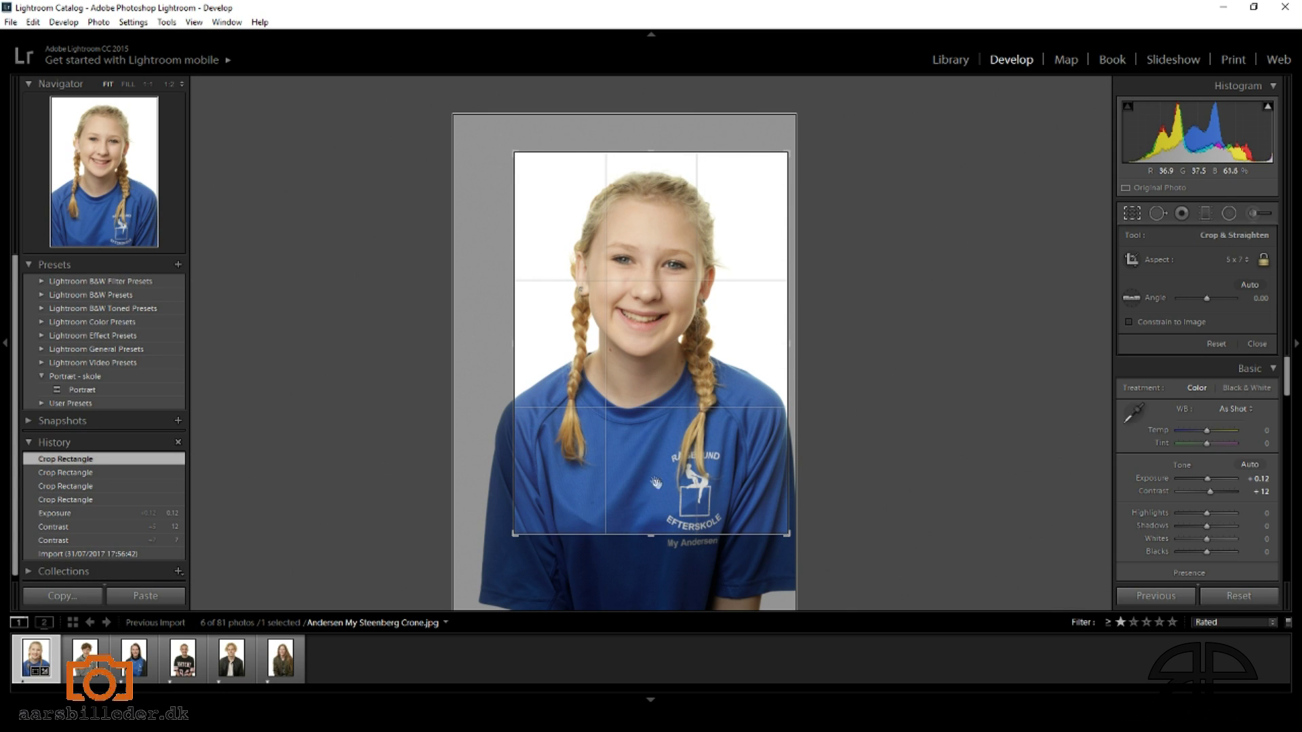
drag(650, 536, 648, 511)
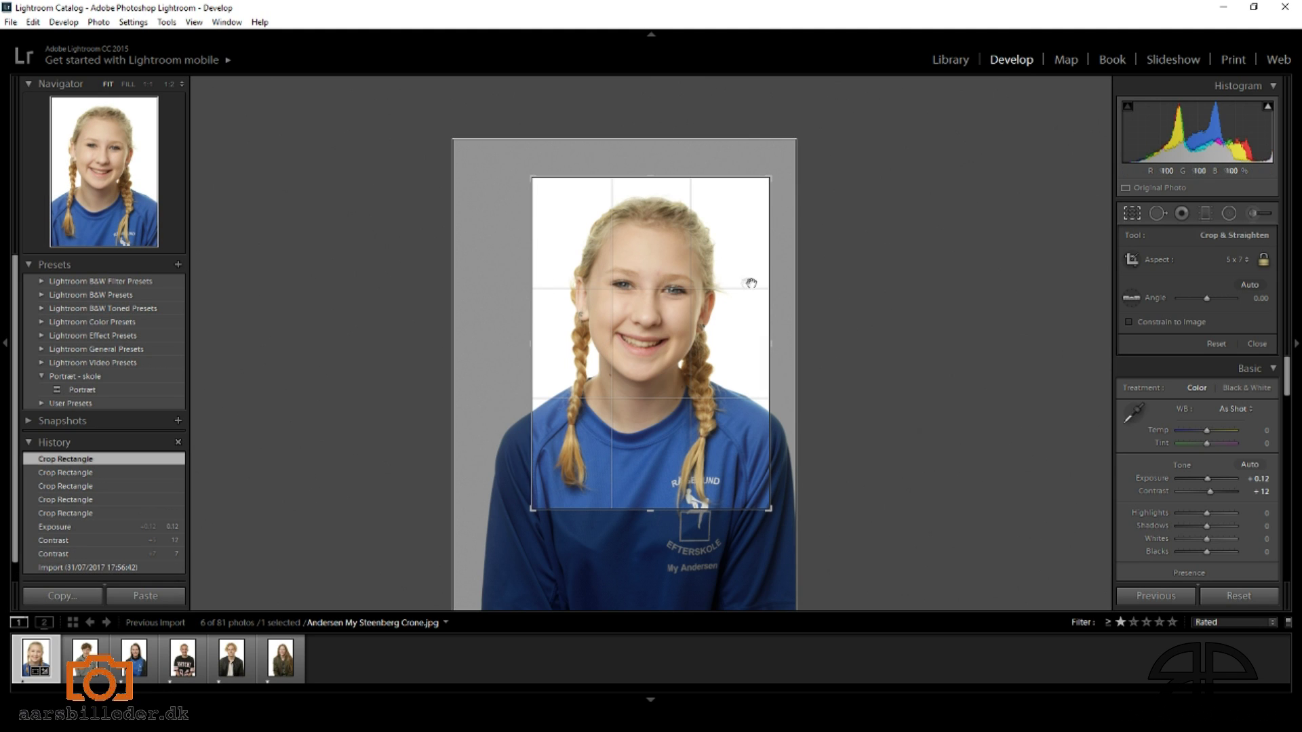
key(Return)
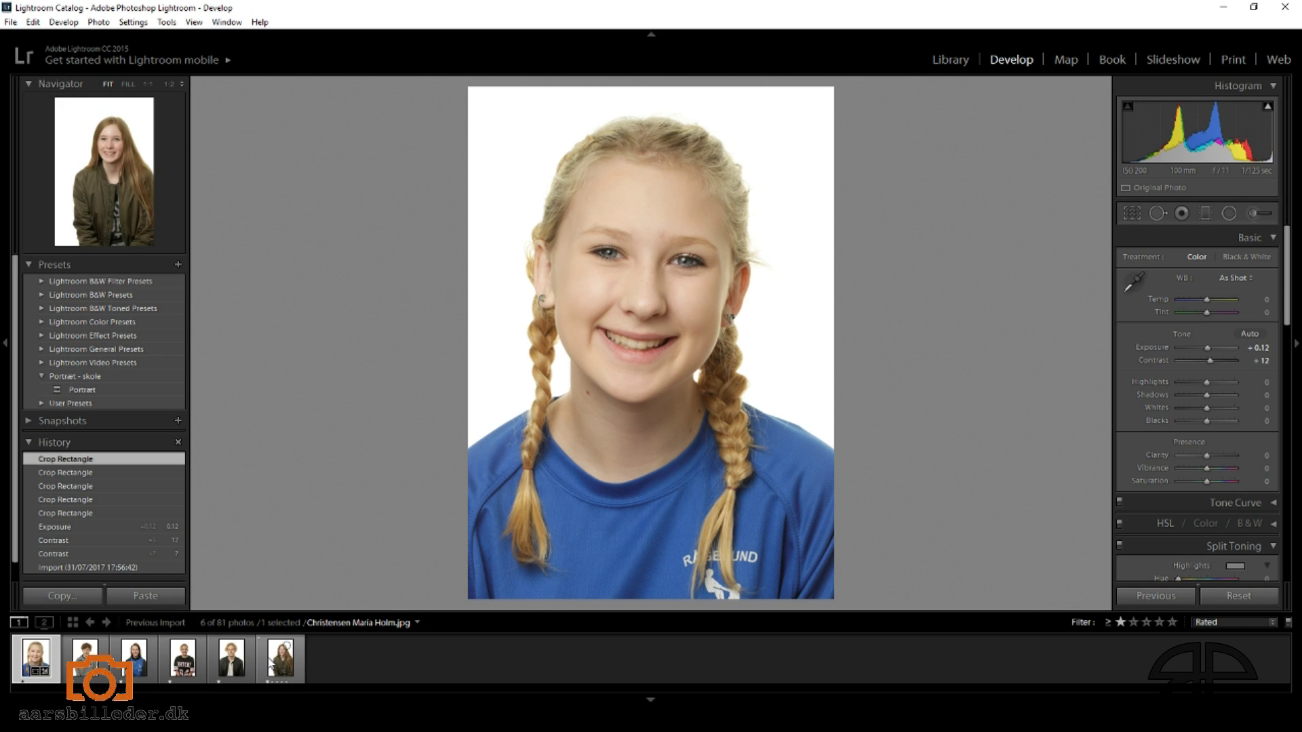
Step: Synchronize all develop settings, including the crop, from the first portrait to the other five filtered photos
shift+click(284, 644)
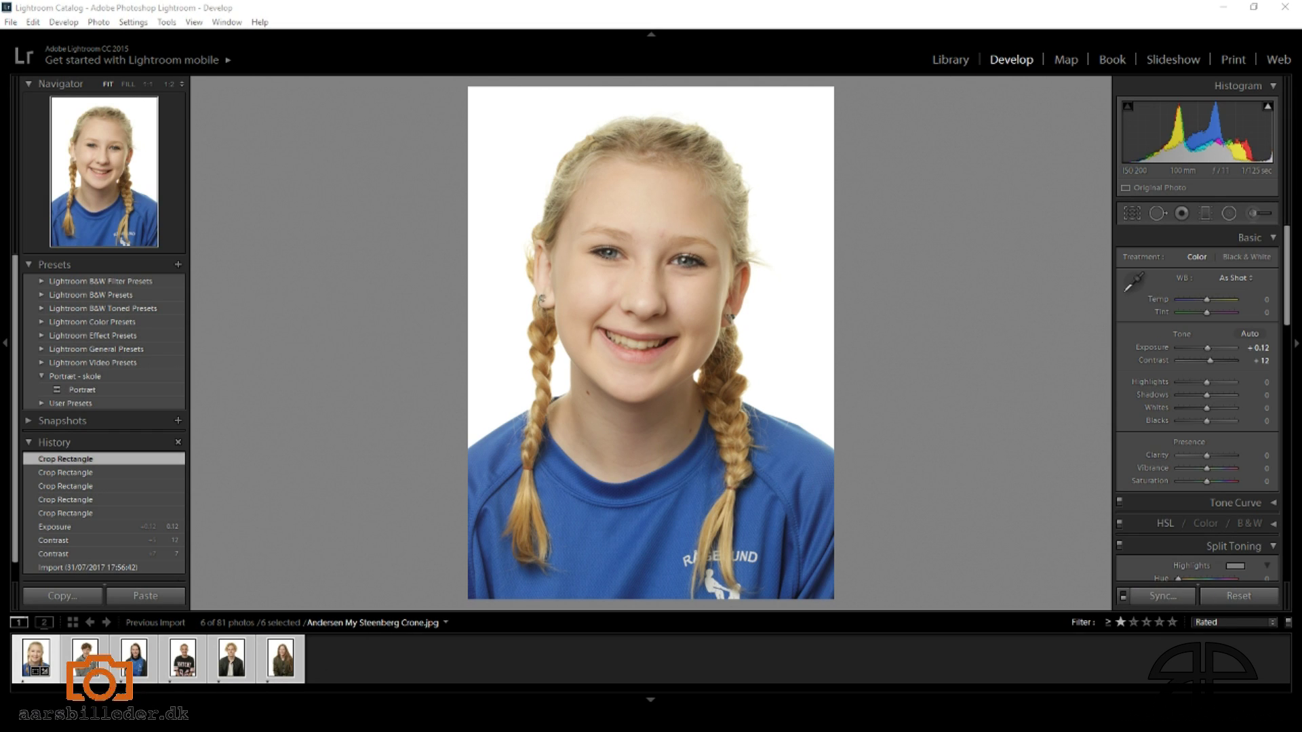
key(ctrl+shift+s)
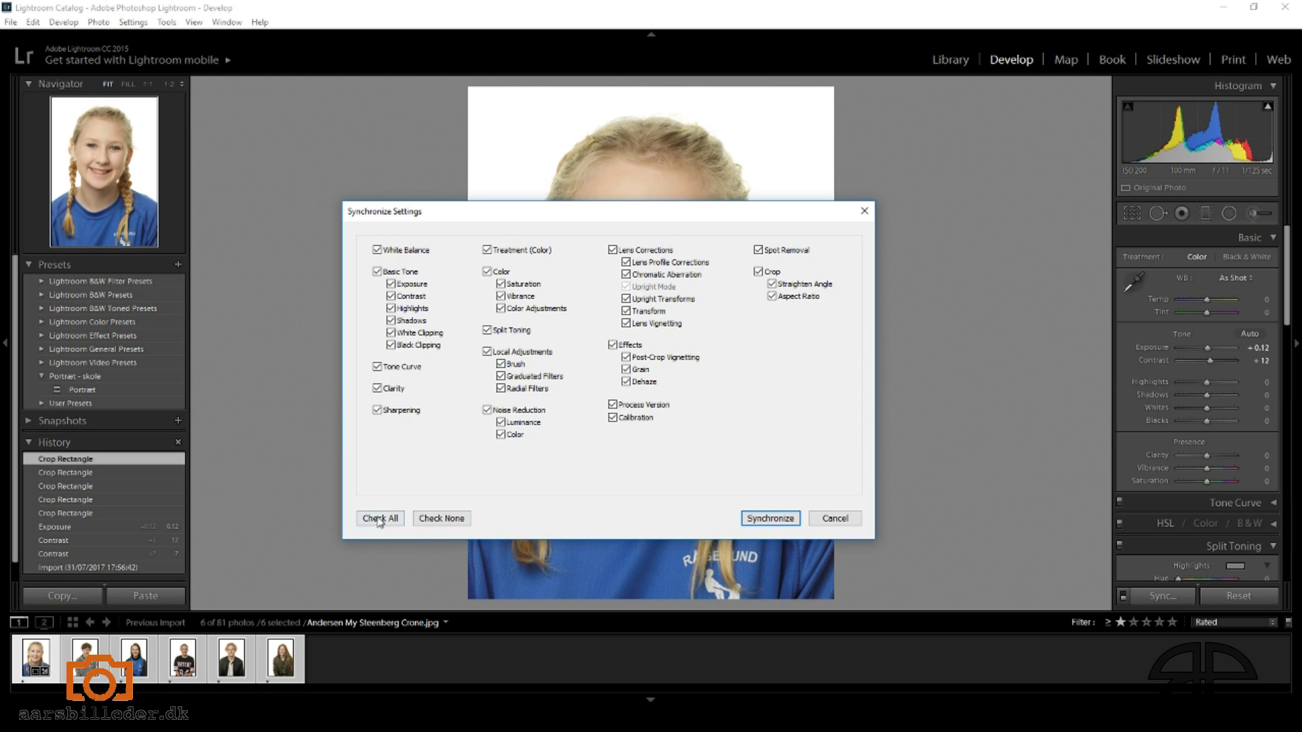
click(766, 518)
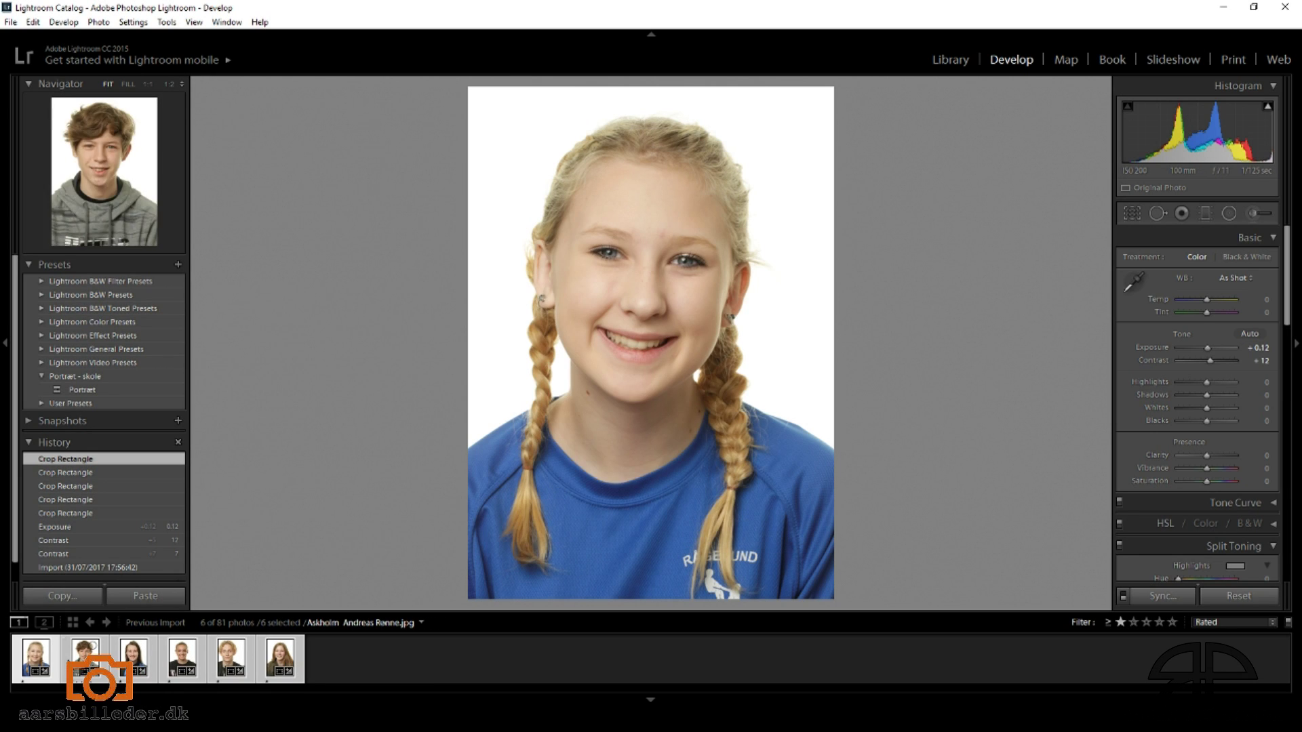
Step: Reposition the crop on the second portrait to centre the boy's head, using the aspect-ratio overlay as a guide
click(67, 662)
click(1131, 213)
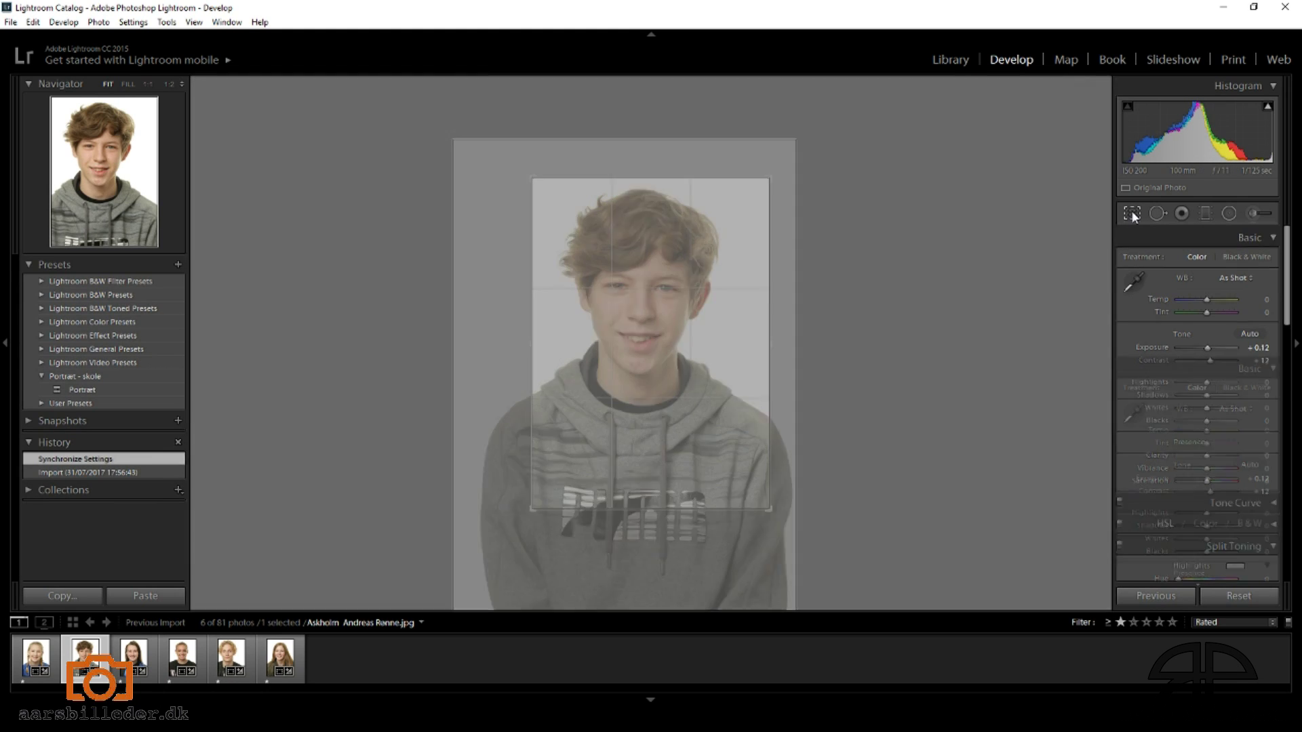
key(o)
key(o)
key(o)
key(o)
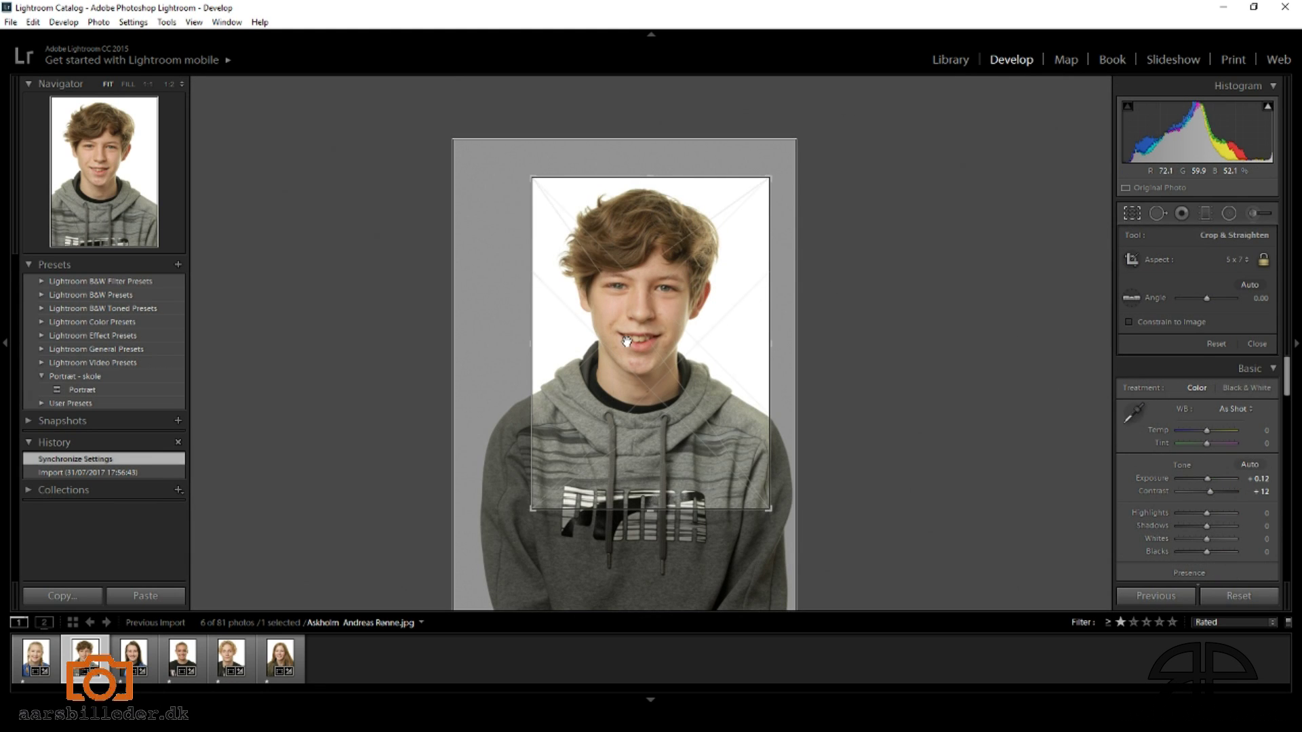
key(o)
drag(634, 344, 649, 301)
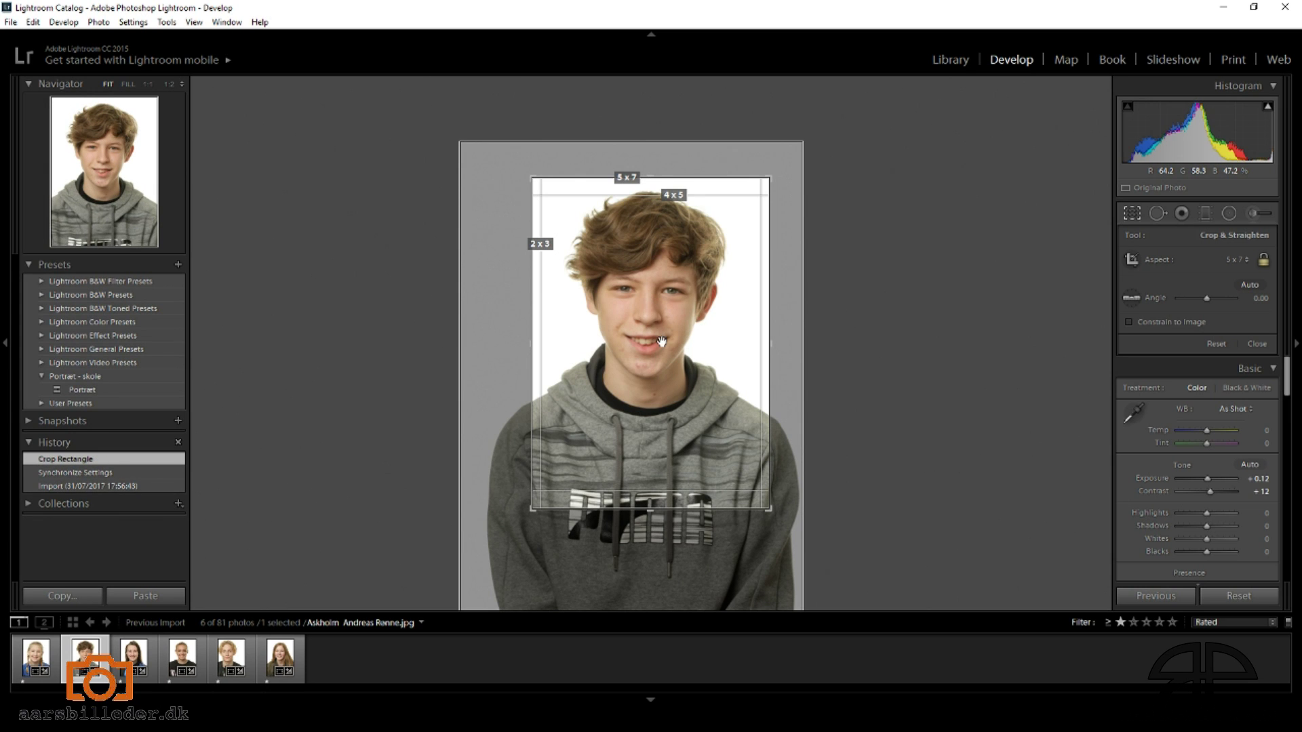
mouse_move(661, 341)
mouse_down()
mouse_move(679, 342)
mouse_move(659, 343)
mouse_up()
Step: Go through the remaining portraits and reposition their crops so each face is centred in the frame
key(Right)
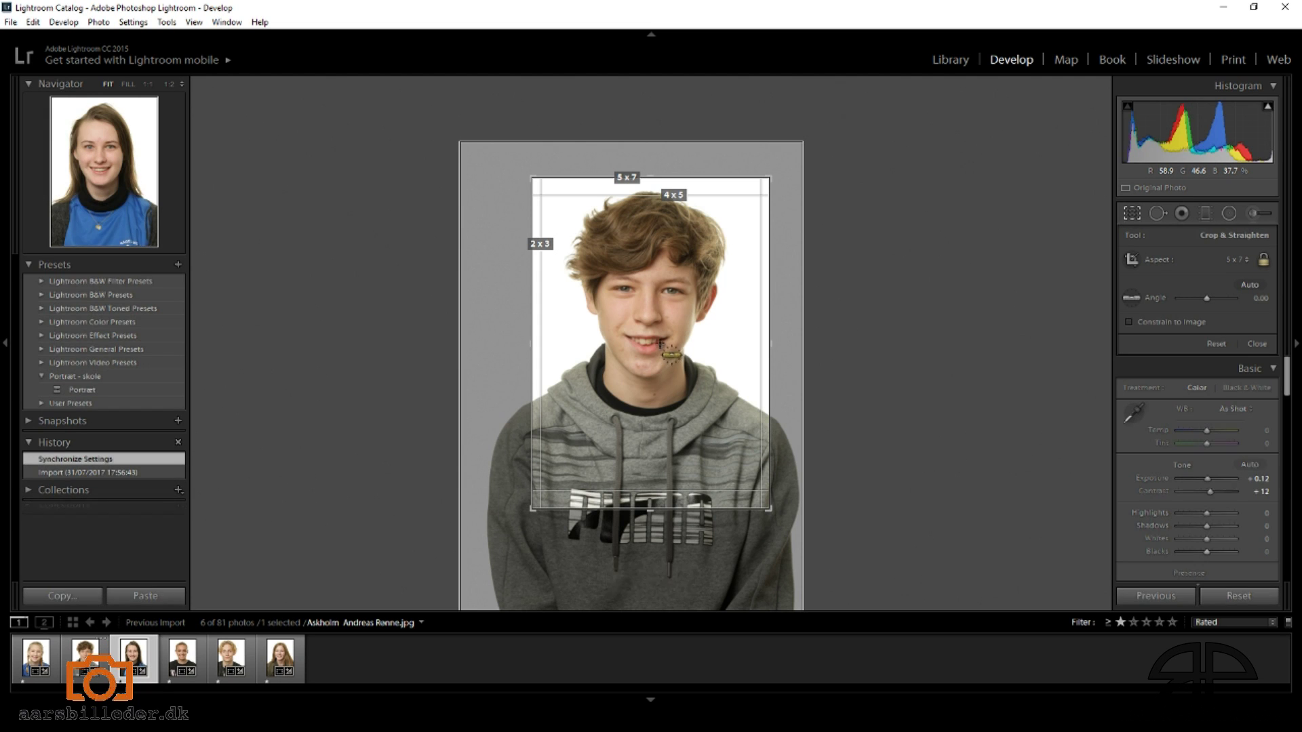
key(Right)
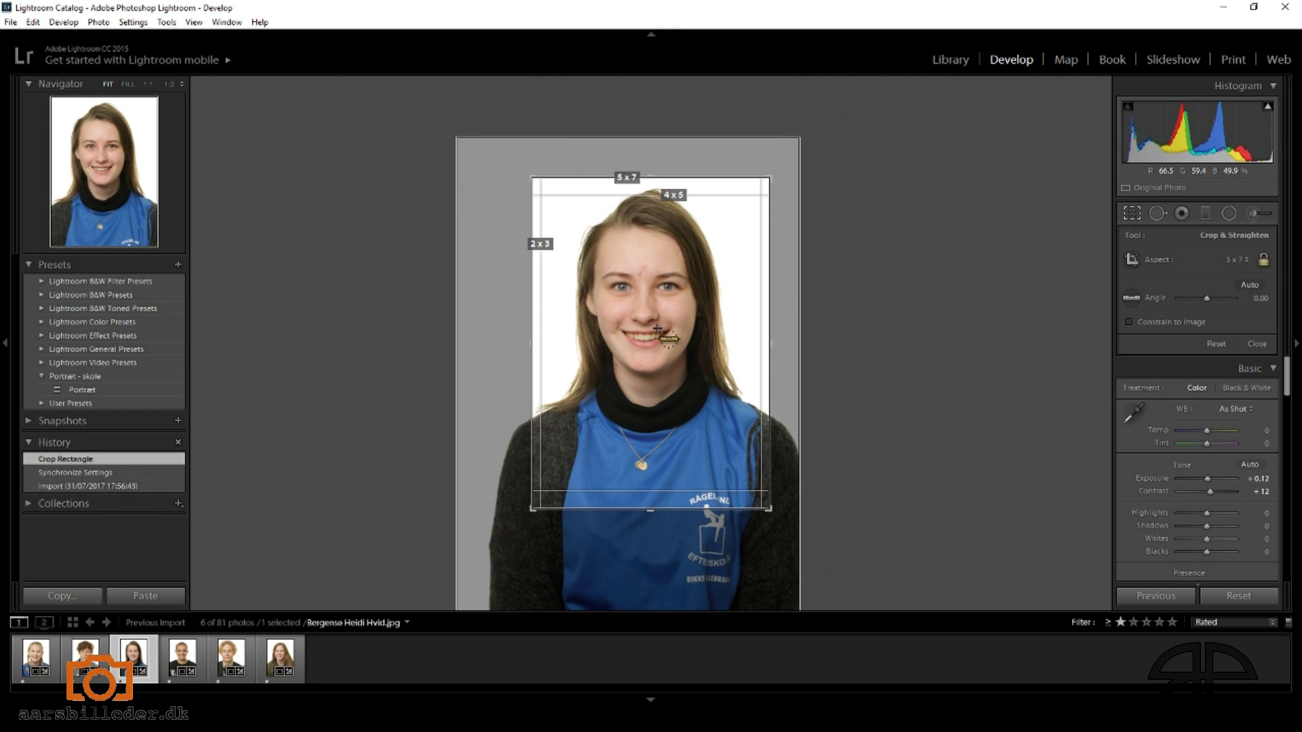
key(Right)
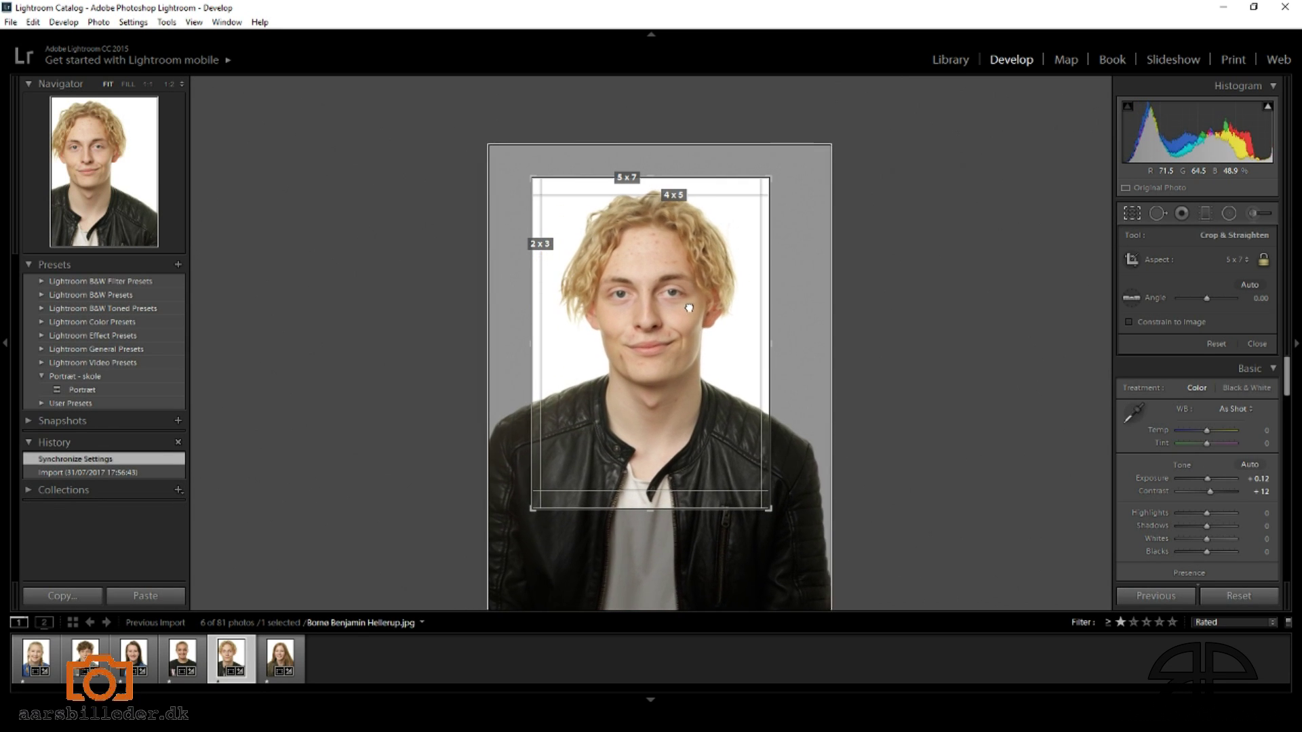
key(Right)
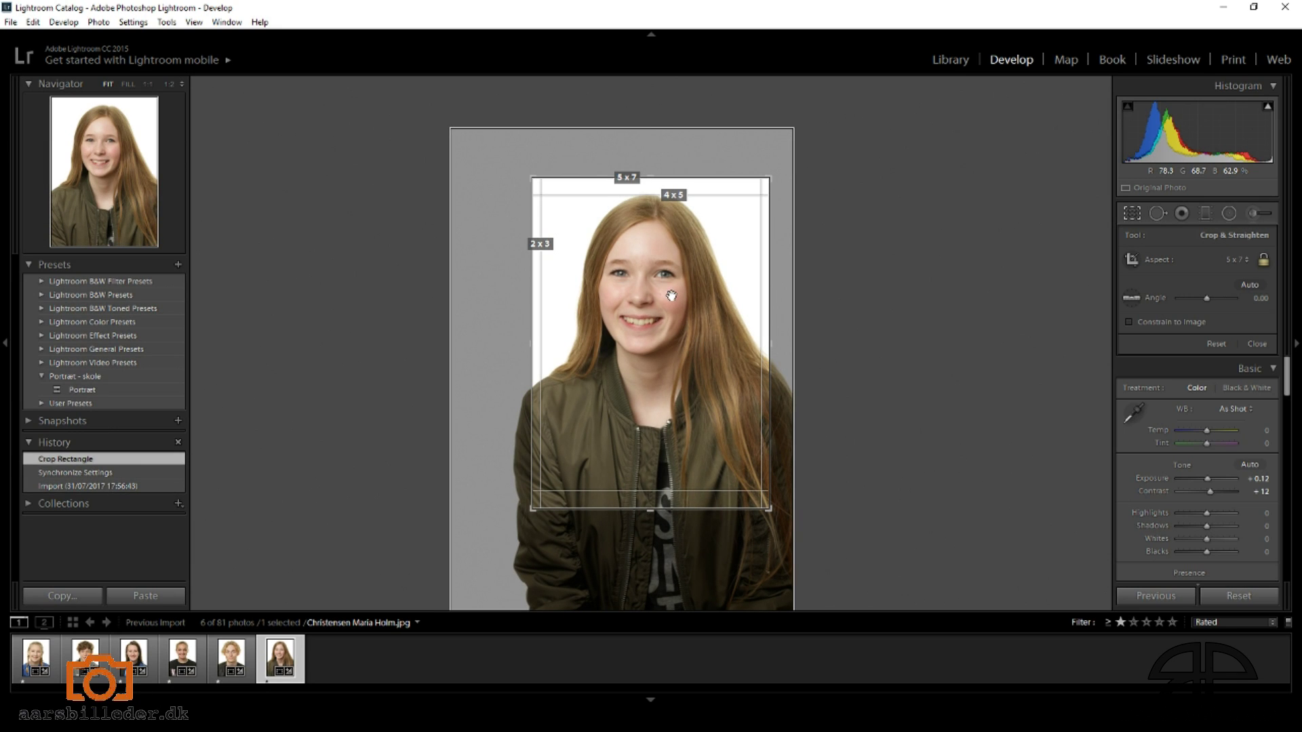
Step: Tighten the last portrait's crop using the thirds overlay, and slightly enlarge the crop on the fifth portrait
key(o)
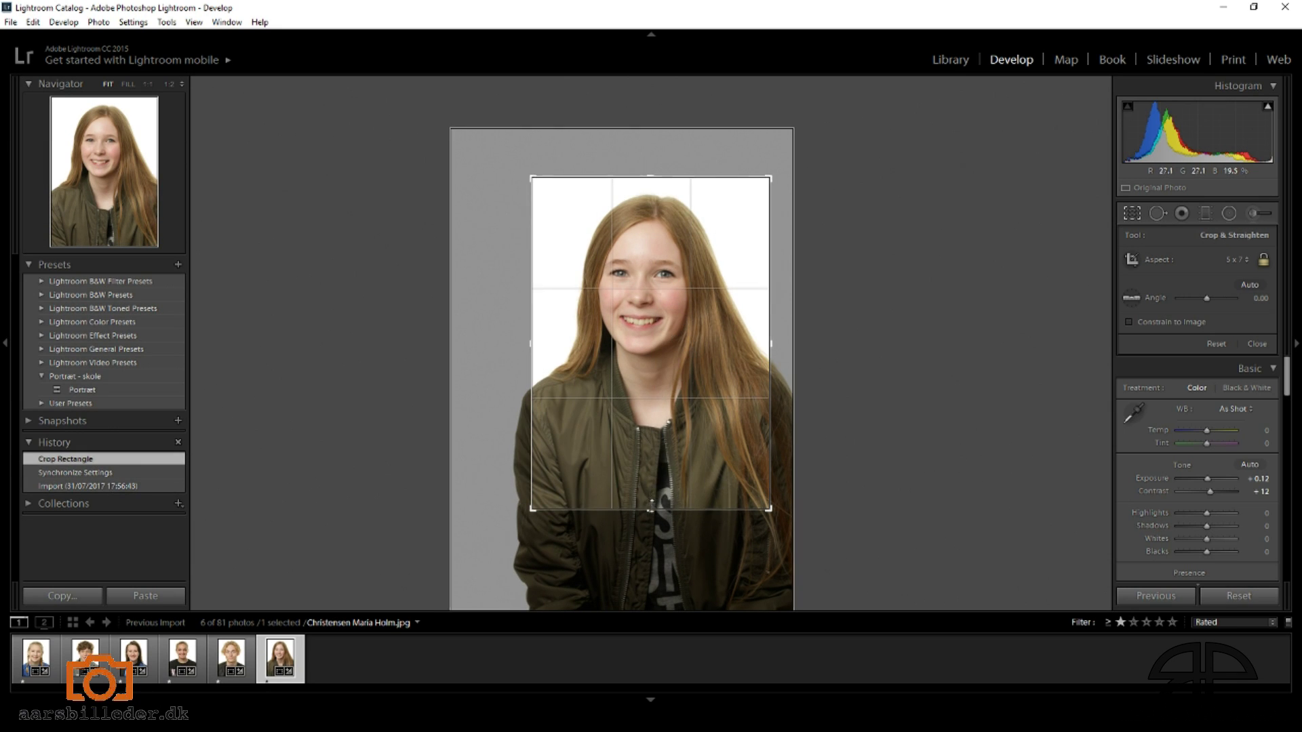
drag(650, 510, 650, 493)
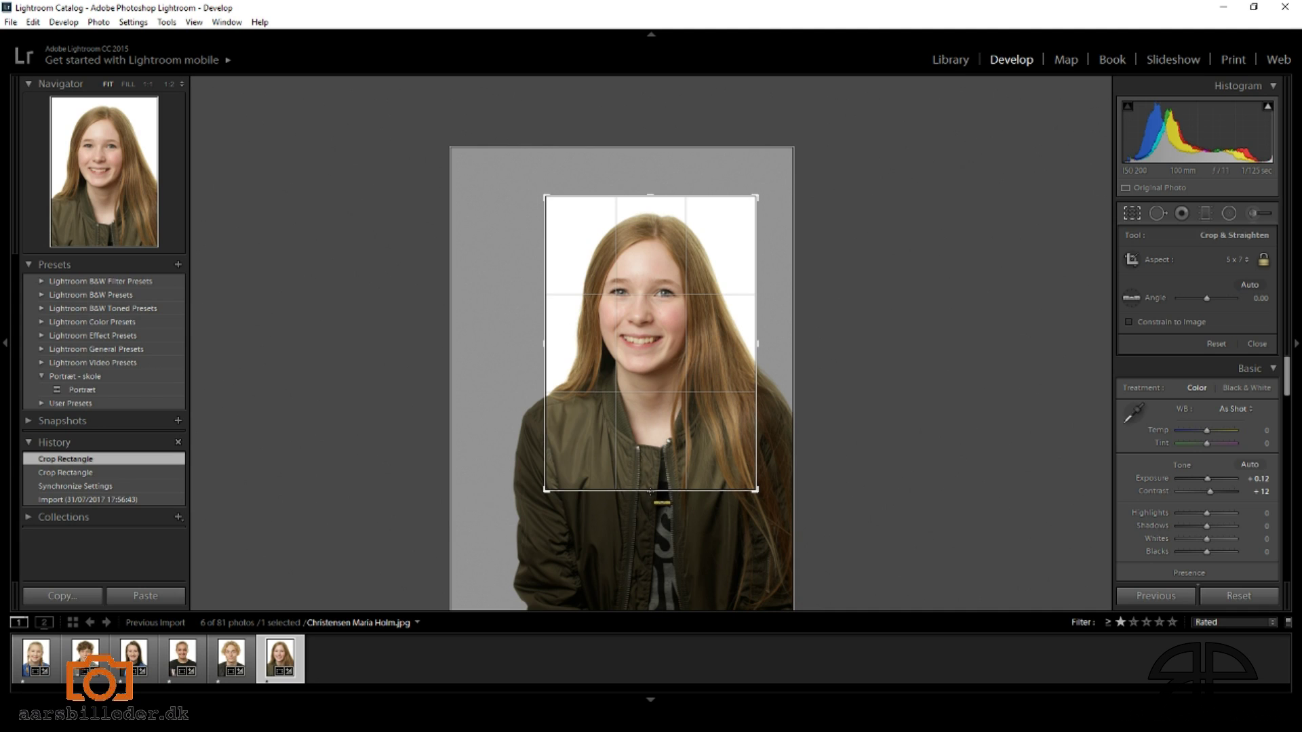
key(Left)
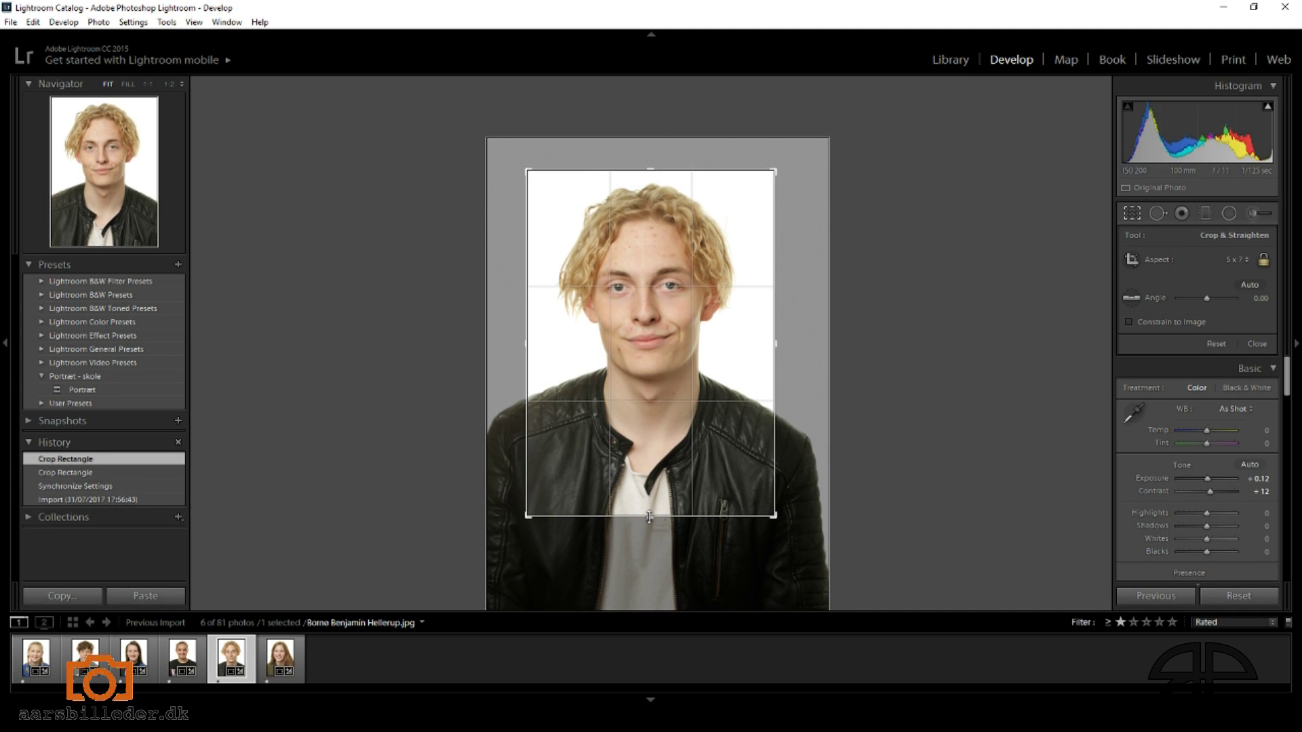
Step: Check the crops of the portraits back to the first one, and apply the crop
key(Left)
key(Left)
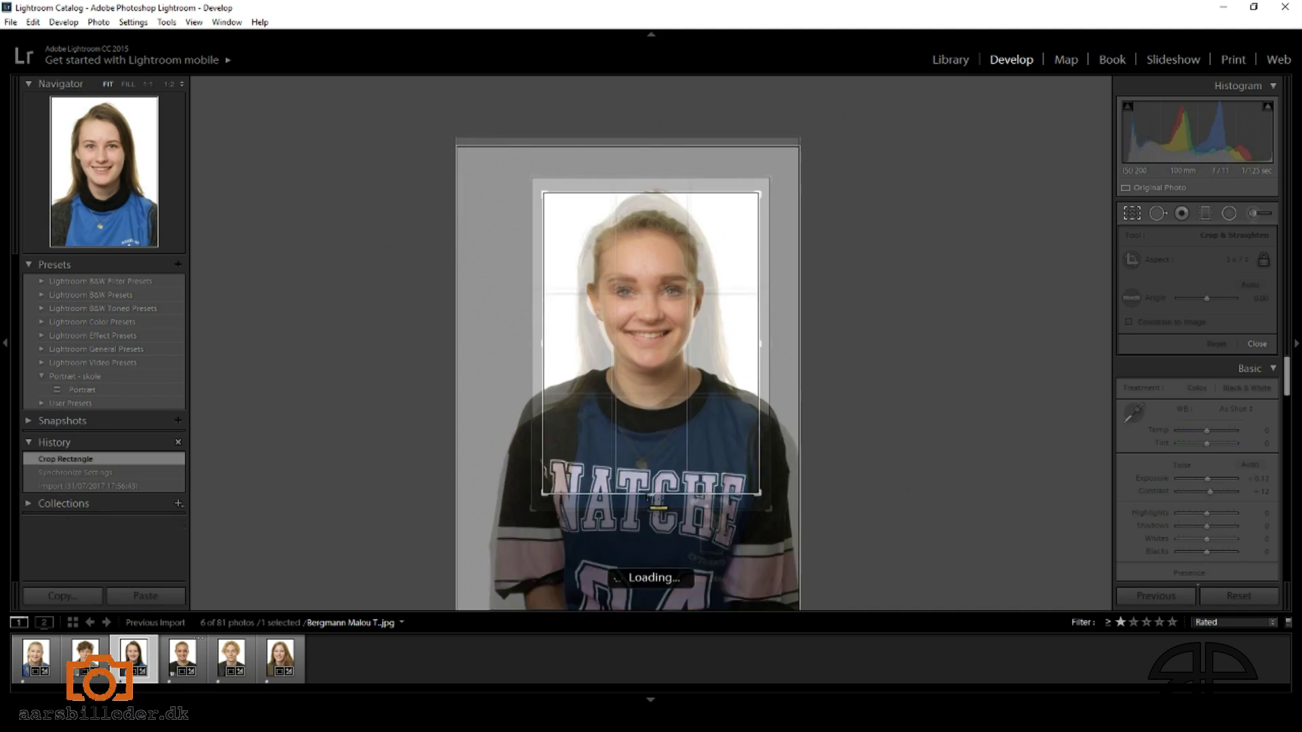
key(Left)
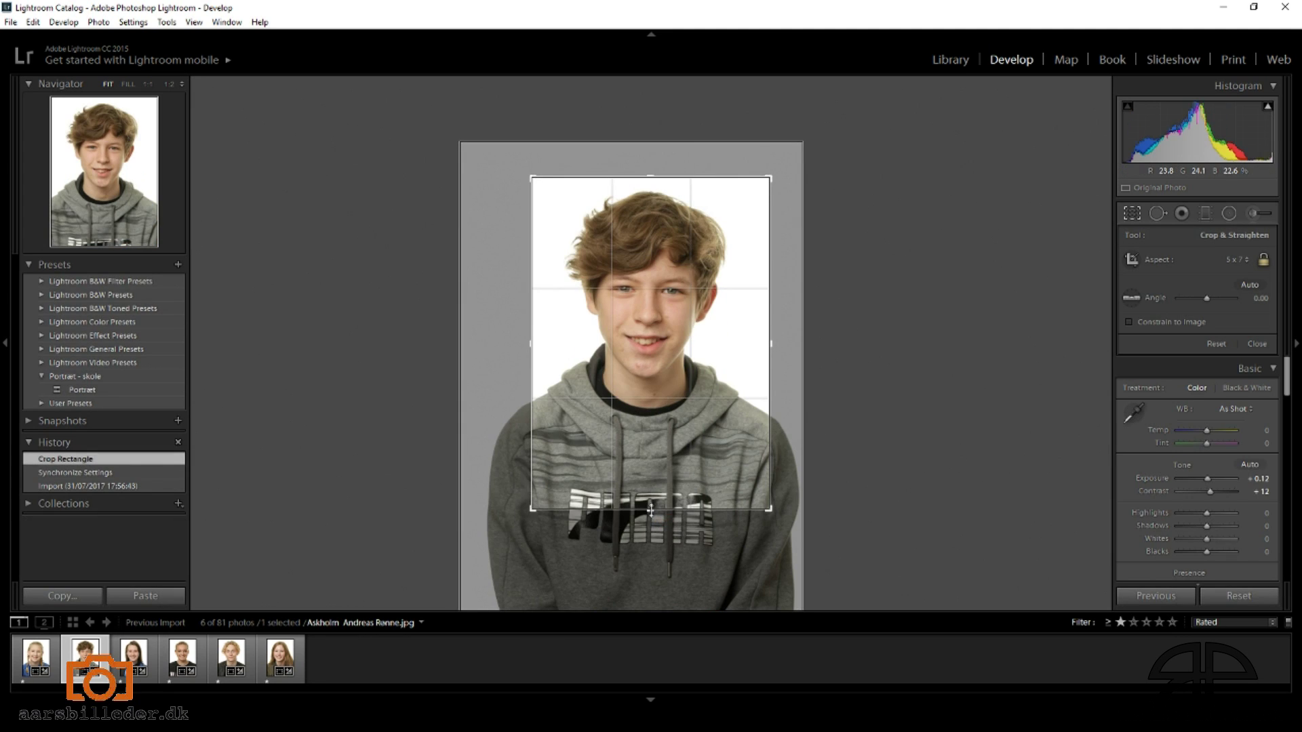
key(Left)
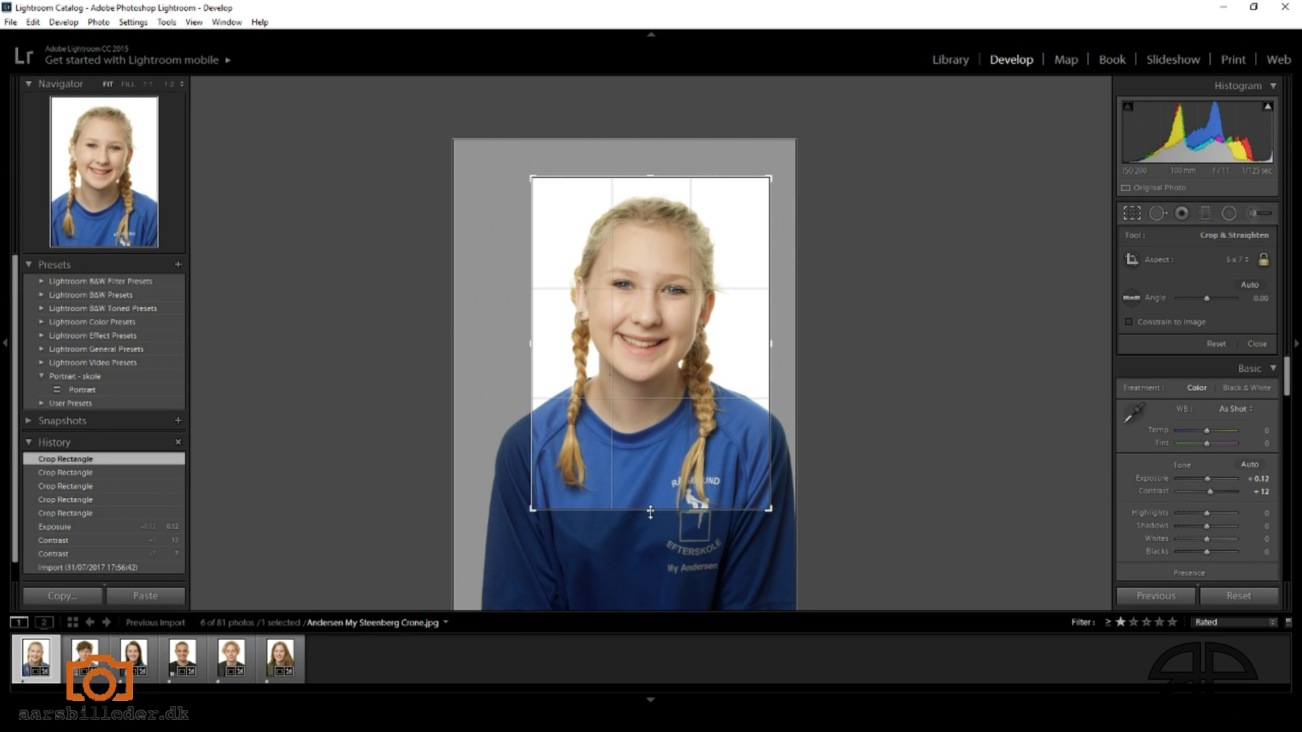
key(Return)
Step: Browse forwards and backwards through the cropped portraits to compare head size and placement
key(Right)
key(Right)
key(Right)
key(Right)
key(Right)
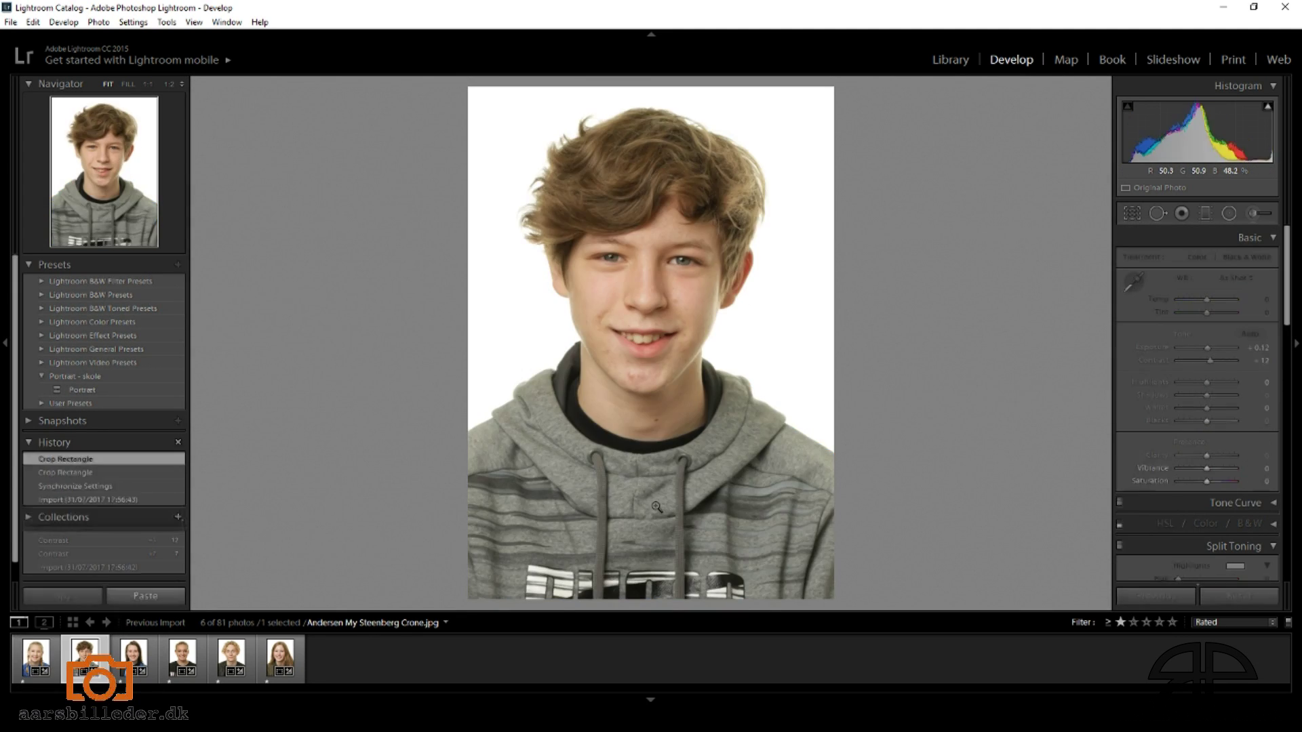
key(Left)
key(Left)
key(Left)
key(Left)
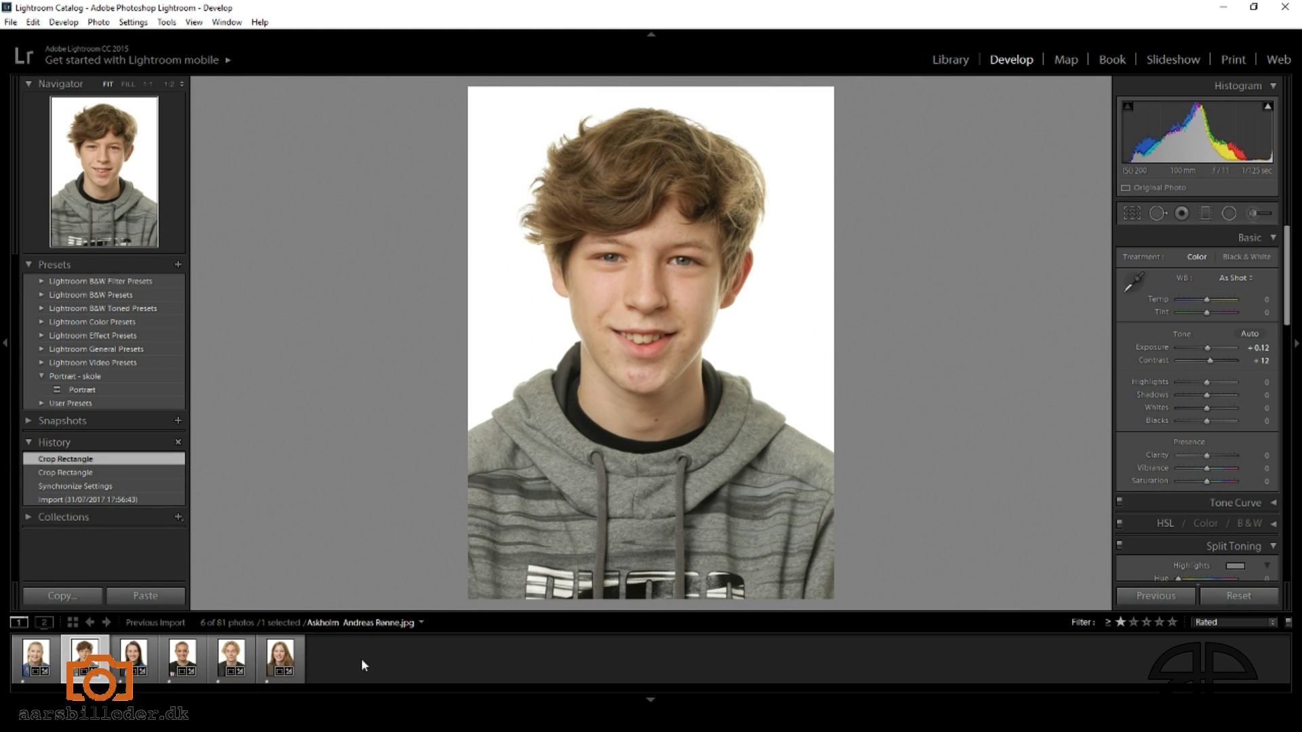
Step: Select all the filtered portraits and open the export settings for them
key(ctrl+a)
right_click(265, 659)
mouse_move(337, 587)
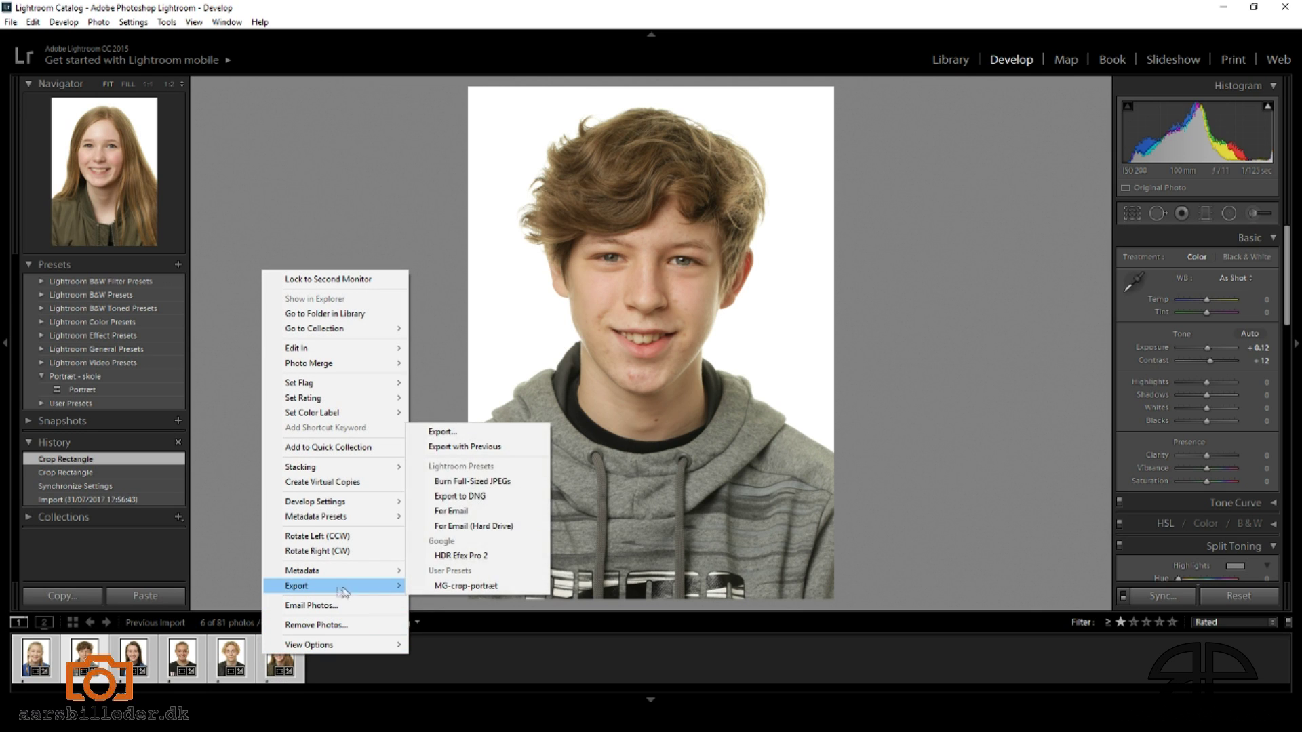
click(458, 447)
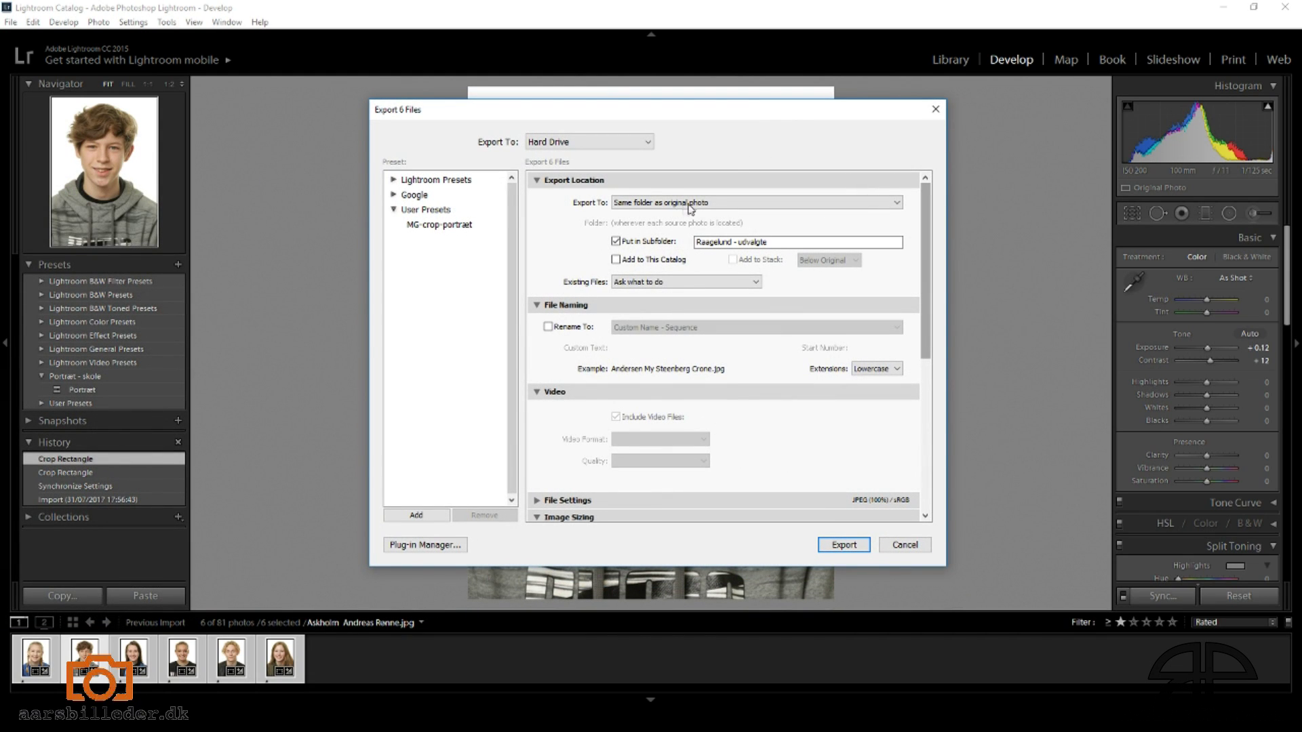
Step: Examine the subfolder option and the subfolder name in the export location settings
click(616, 241)
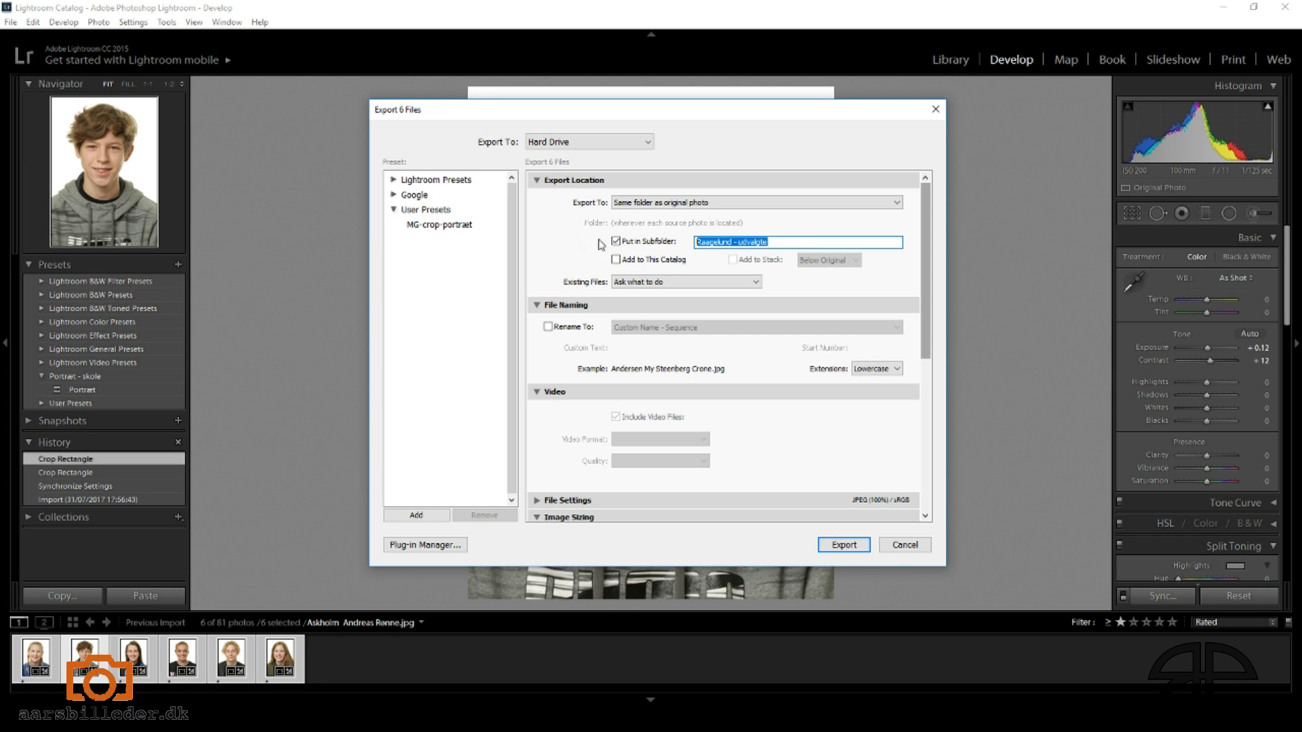
click(771, 243)
double_click(748, 241)
Step: Collapse the File Naming and Video sections of the export settings
scroll(928, 212, down, 2)
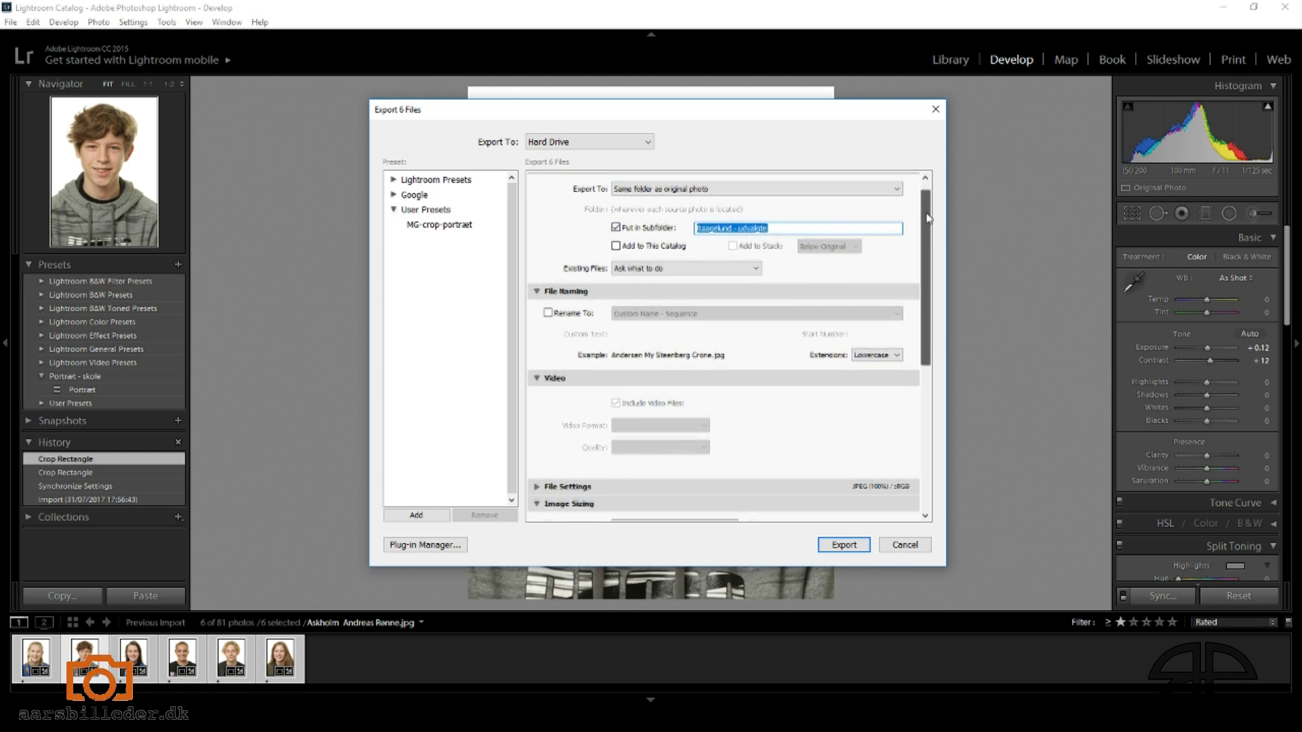
click(536, 290)
click(536, 307)
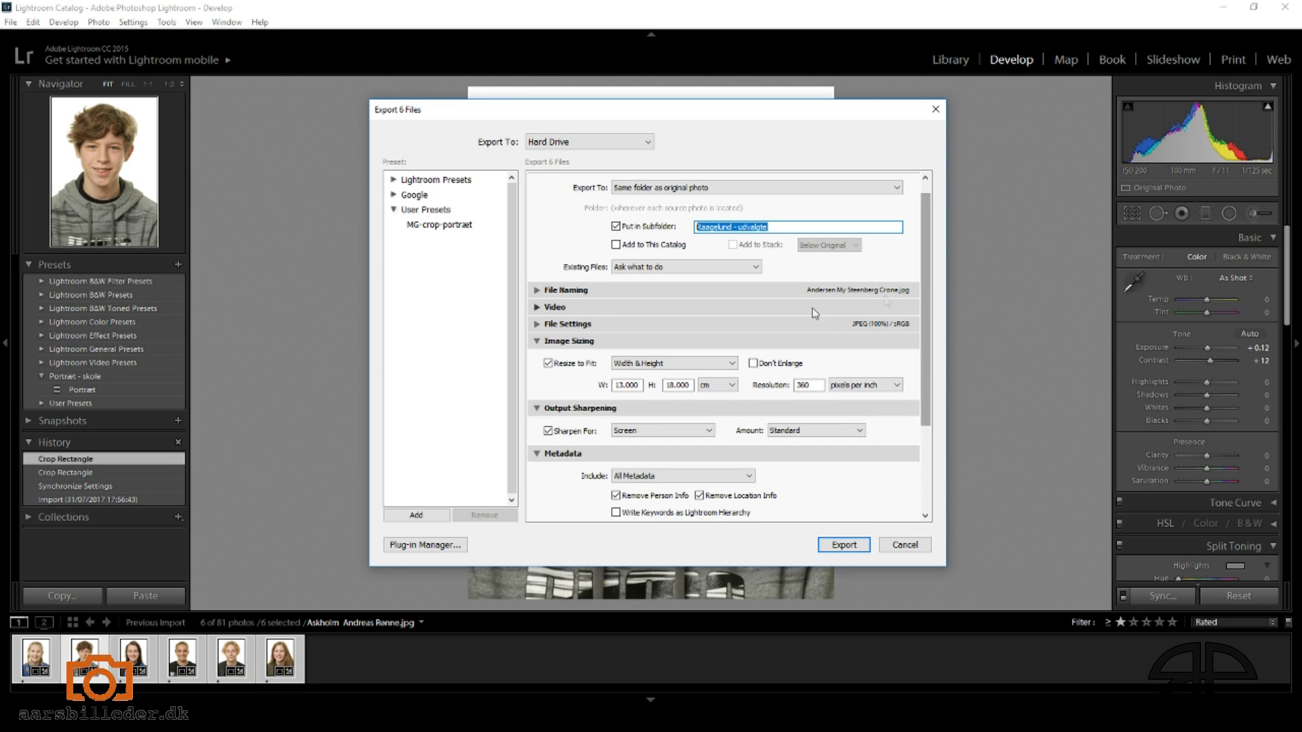
Step: Check the resize-to-fit options, switch the image size unit to pixels, and return it to cm
scroll(924, 283, down, 5)
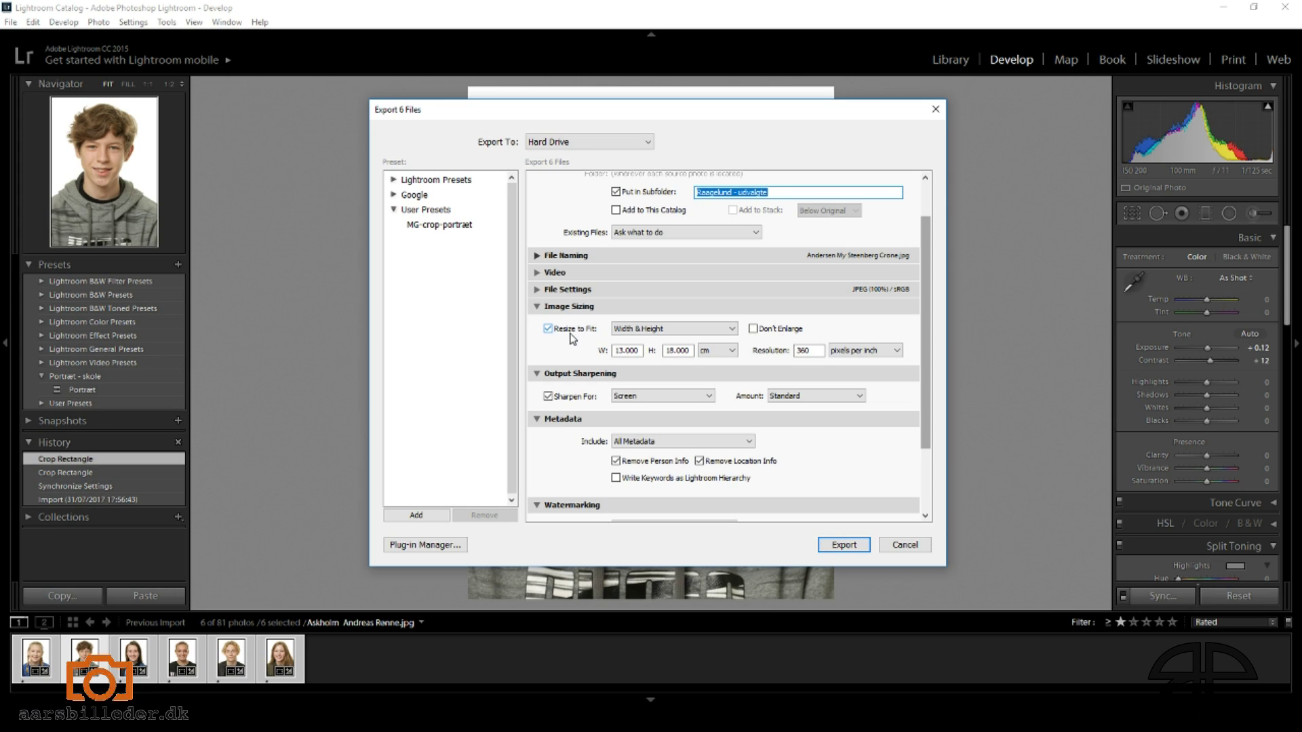
click(649, 334)
click(650, 334)
click(704, 352)
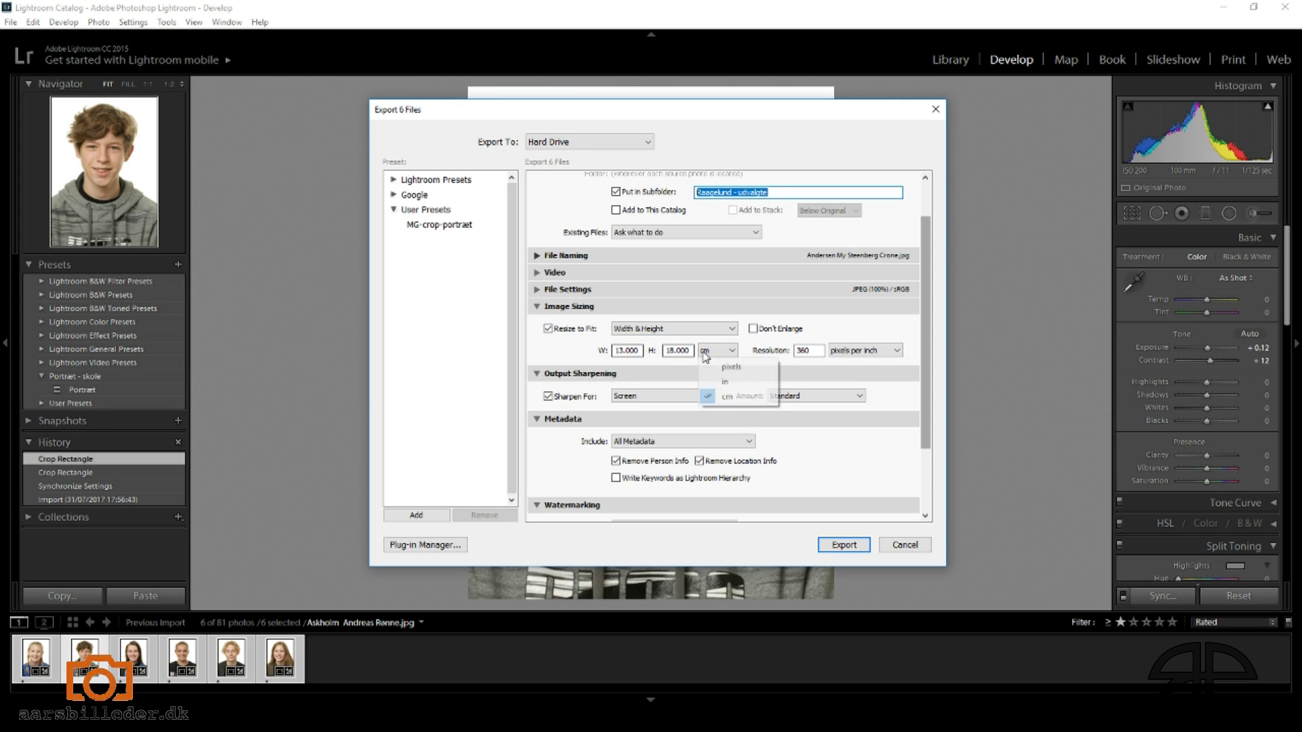
click(727, 367)
click(720, 350)
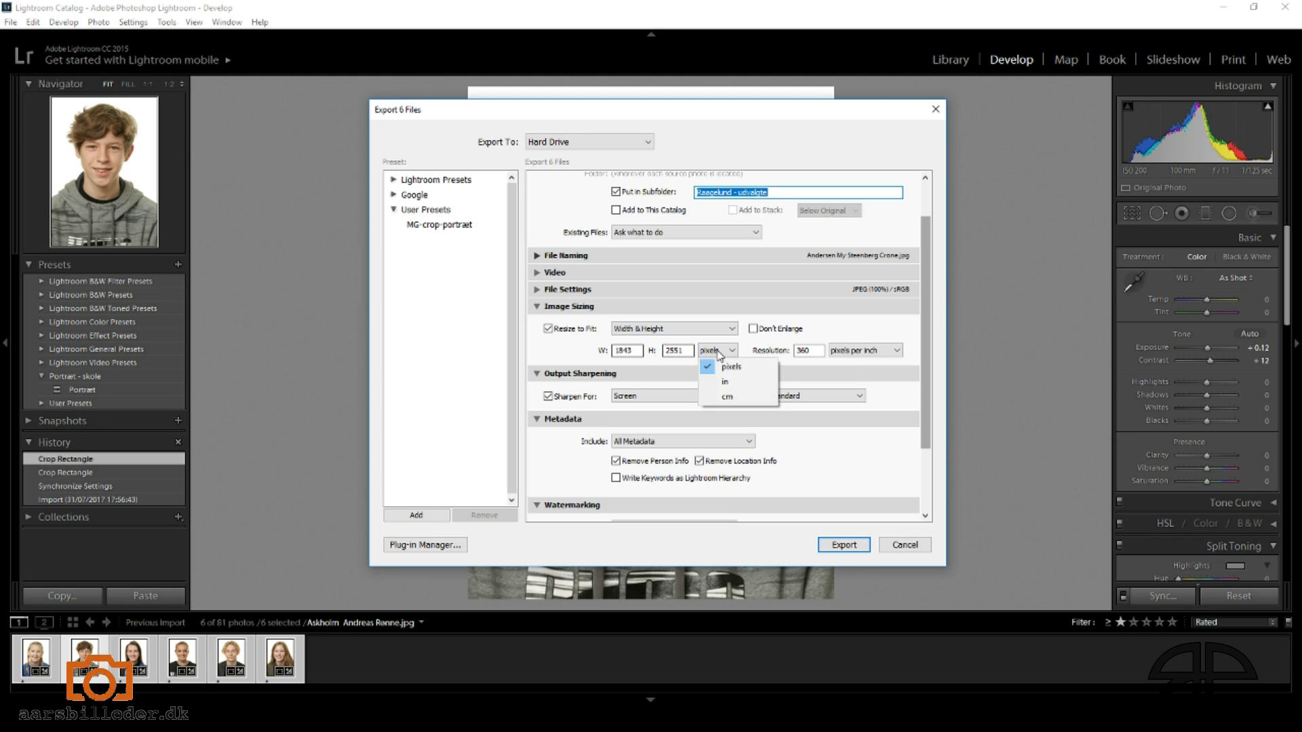
click(727, 397)
Step: Examine the width, height and resolution fields of the export image sizing
click(627, 351)
click(676, 351)
click(798, 350)
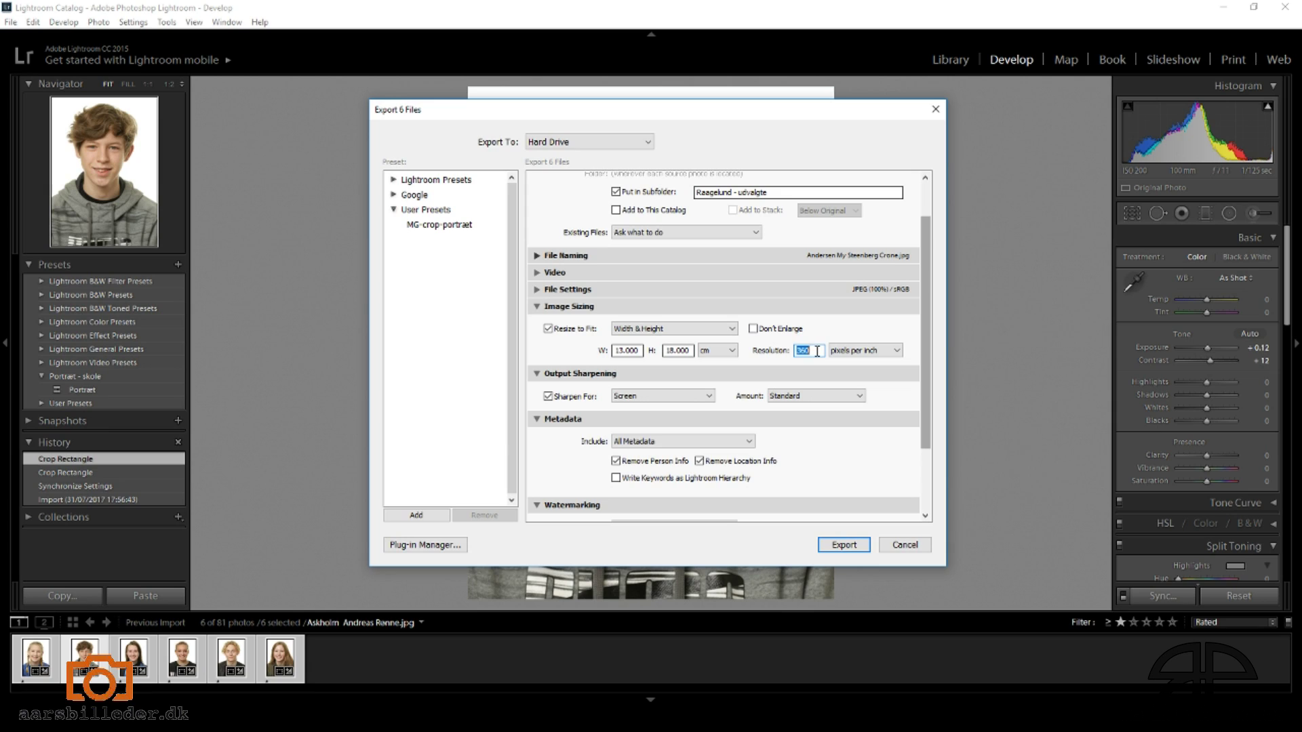